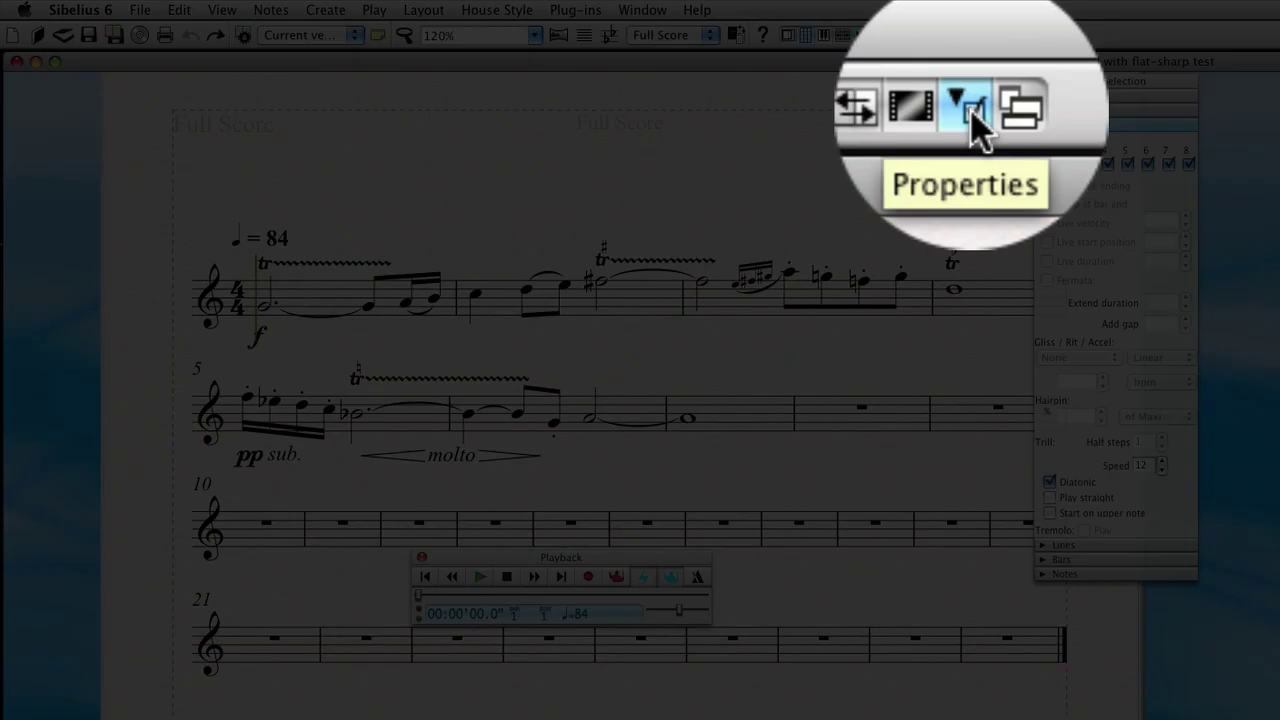
- Toggle the Properties window off and back on, then select the sharp-note trill in bar 2
left_click(970, 37)
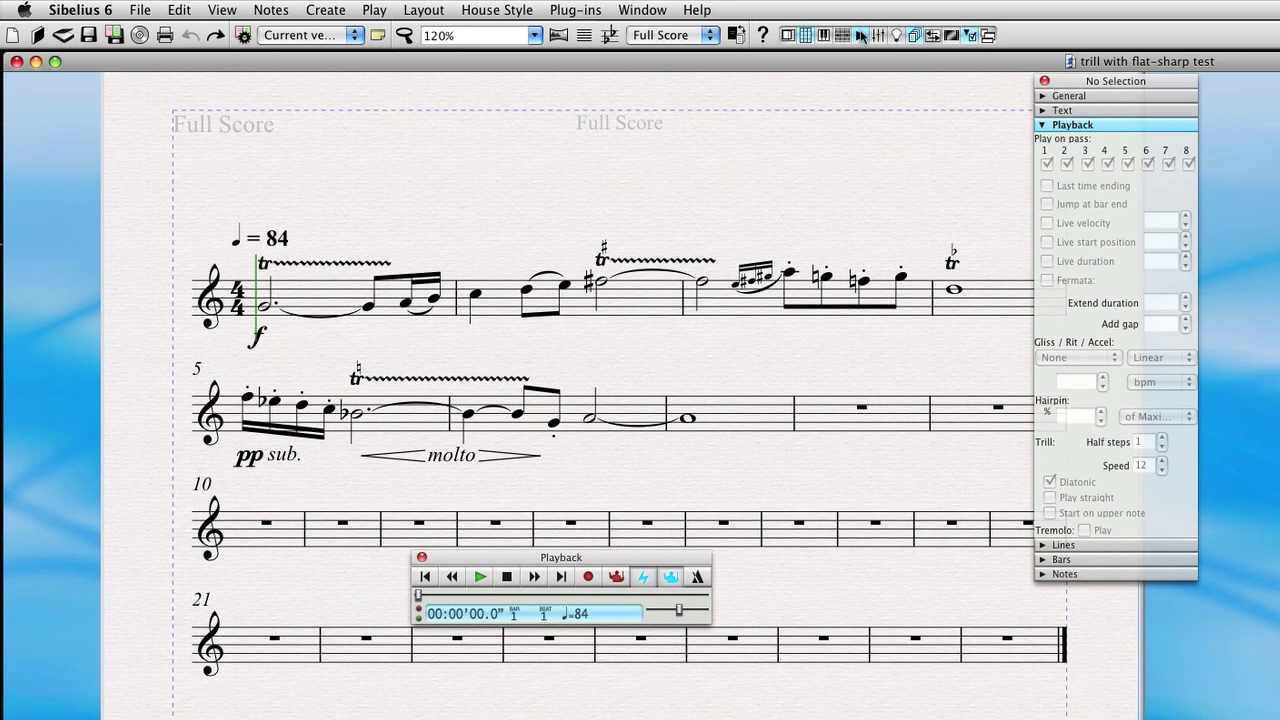
left_click(641, 10)
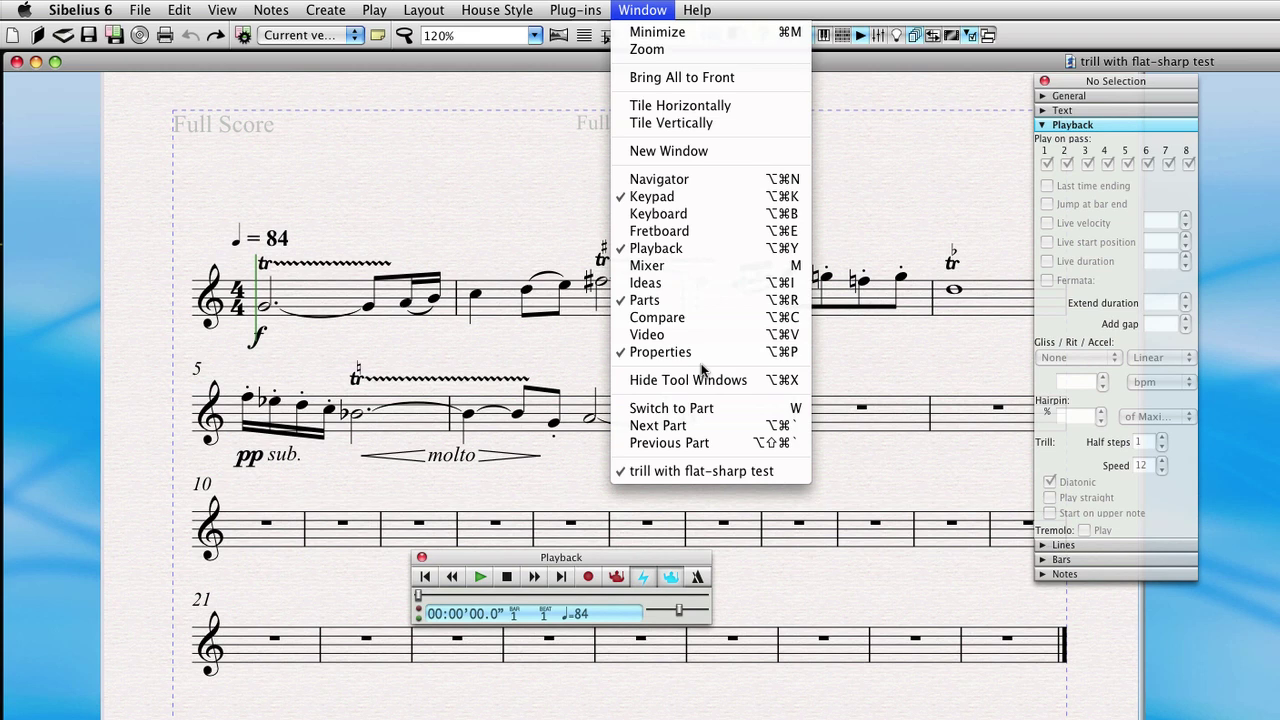
left_click(898, 357)
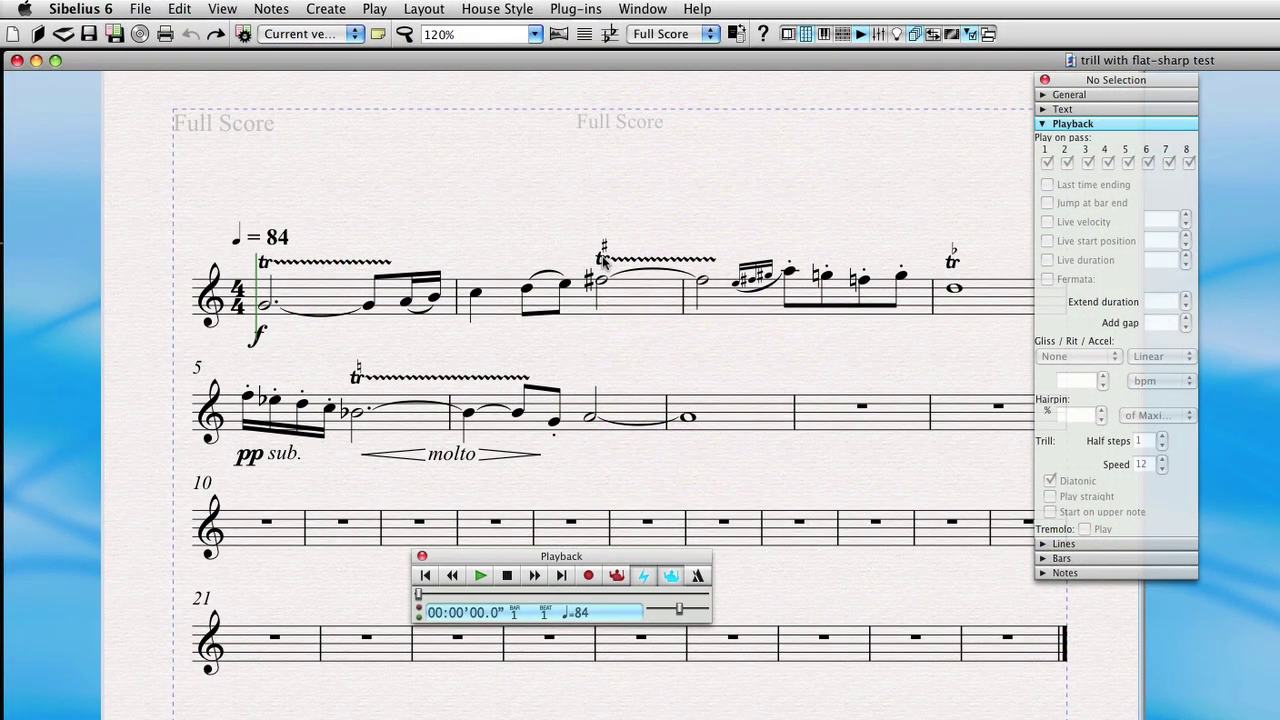
left_click(603, 260)
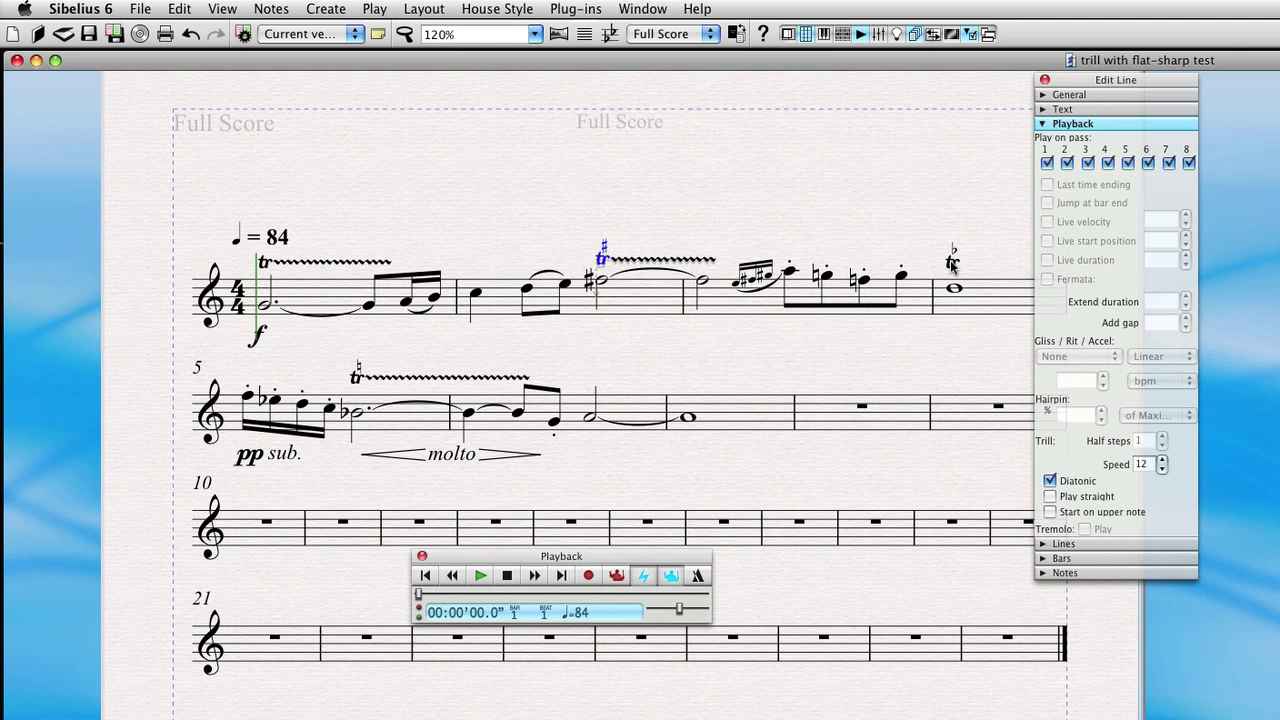
- Play the score from the Playback window and stop it around bar 8
left_click(480, 576)
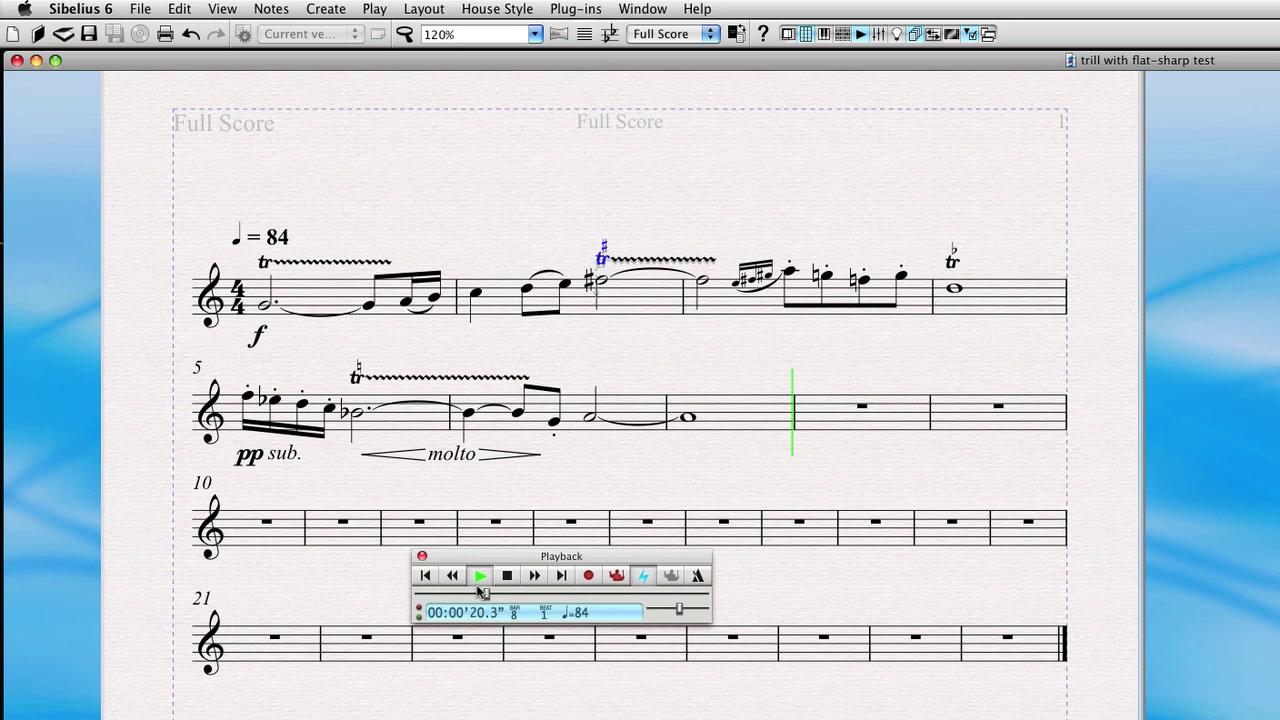
key("space")
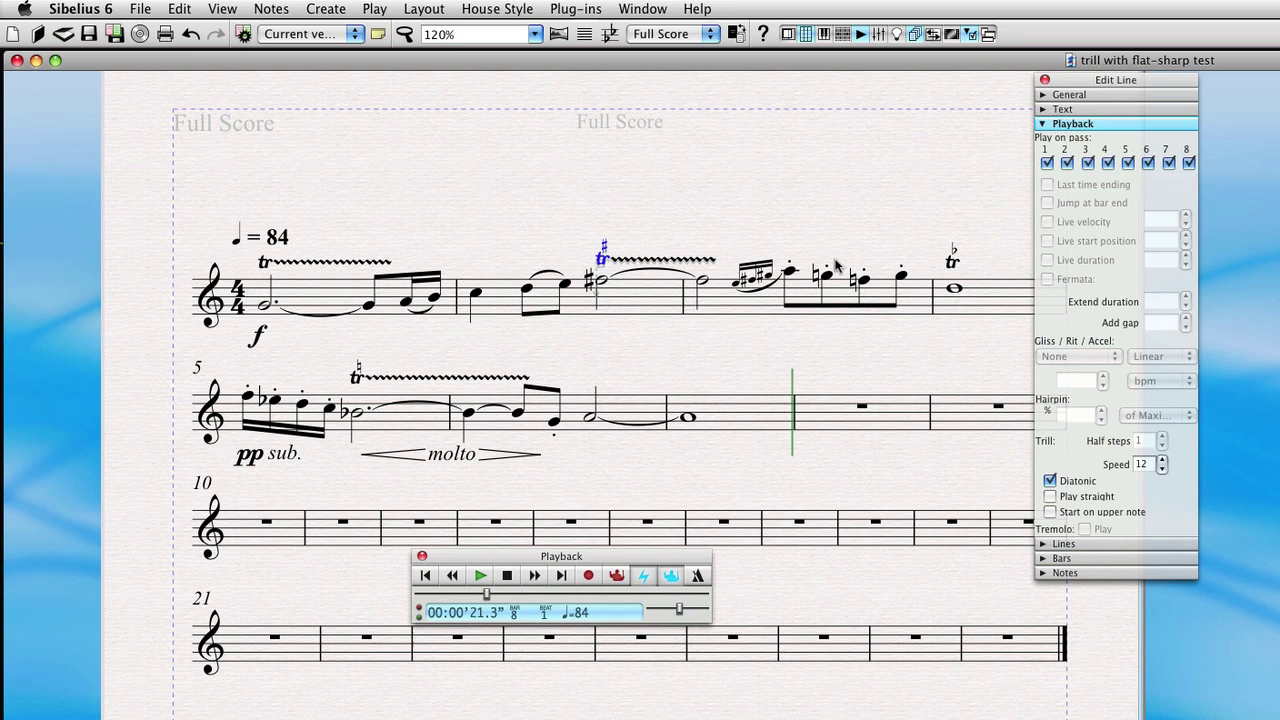
- Make the bar-2 trill non-diatonic with a 2 half-step interval
left_click(627, 262)
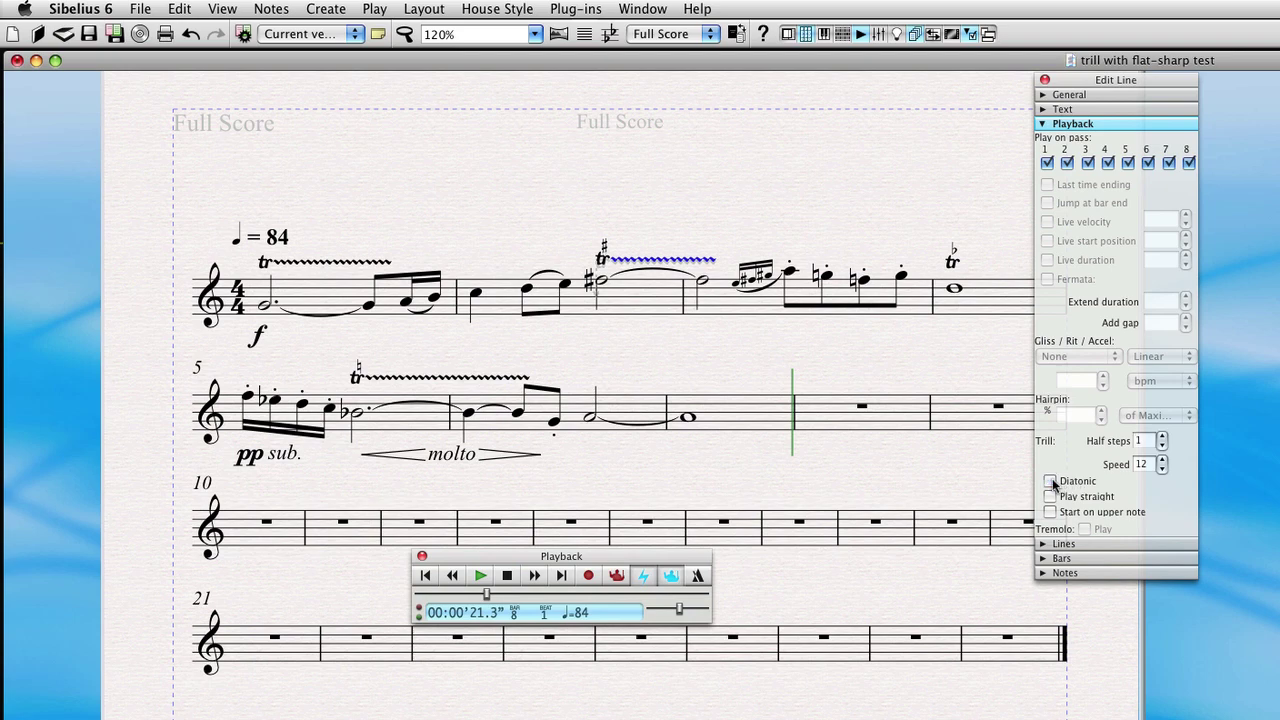
left_click(1050, 482)
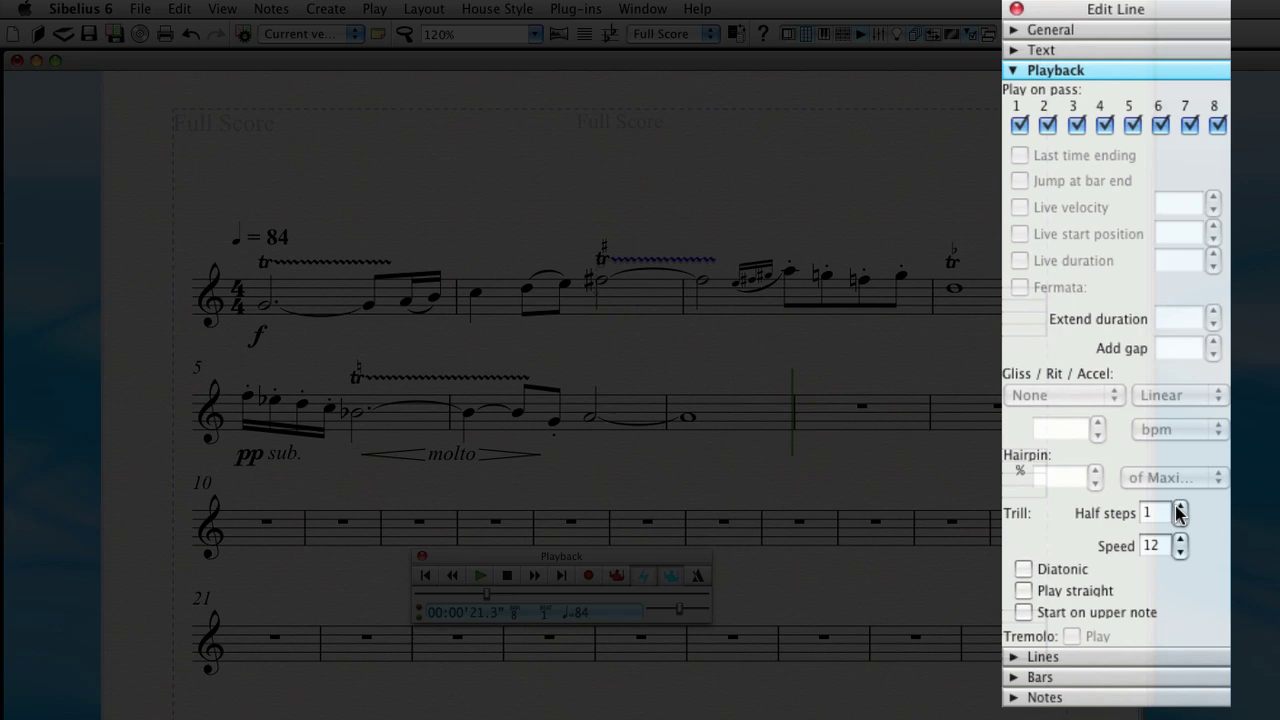
left_click(1180, 507)
- Make the bar-4 whole-note trill non-diatonic, then play back briefly to hear both trills
left_click(950, 263)
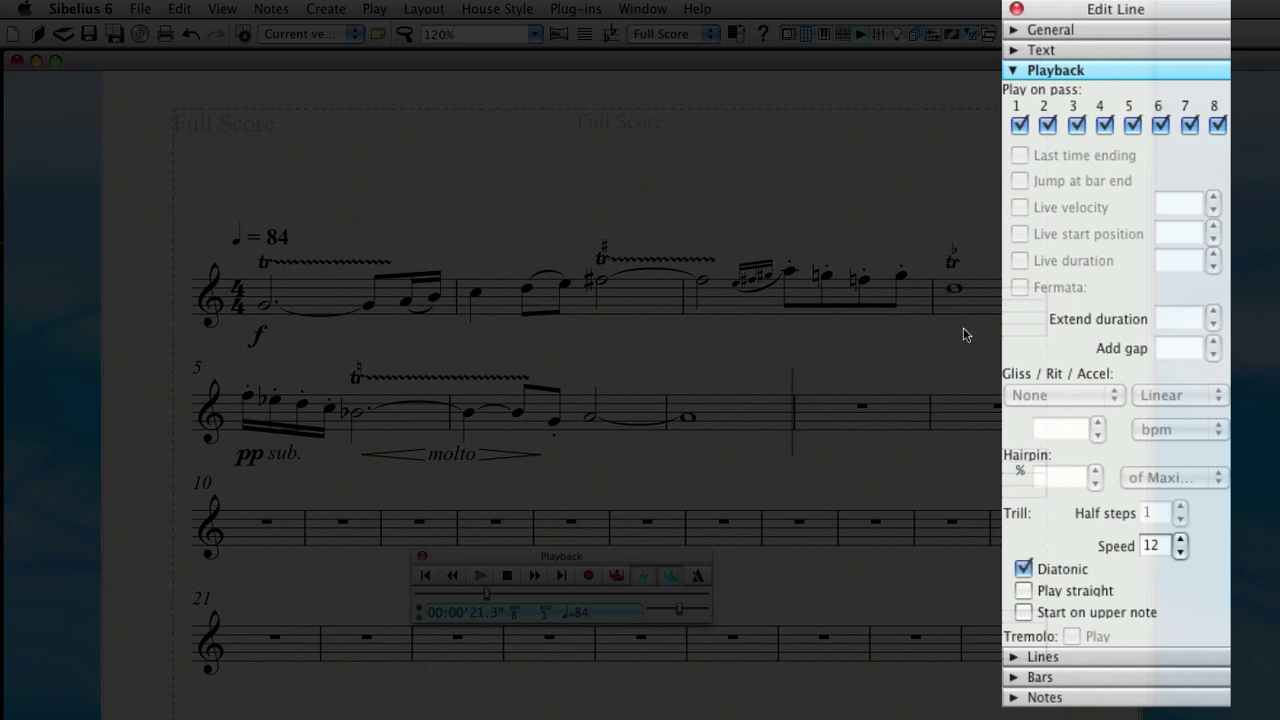
left_click(1071, 565)
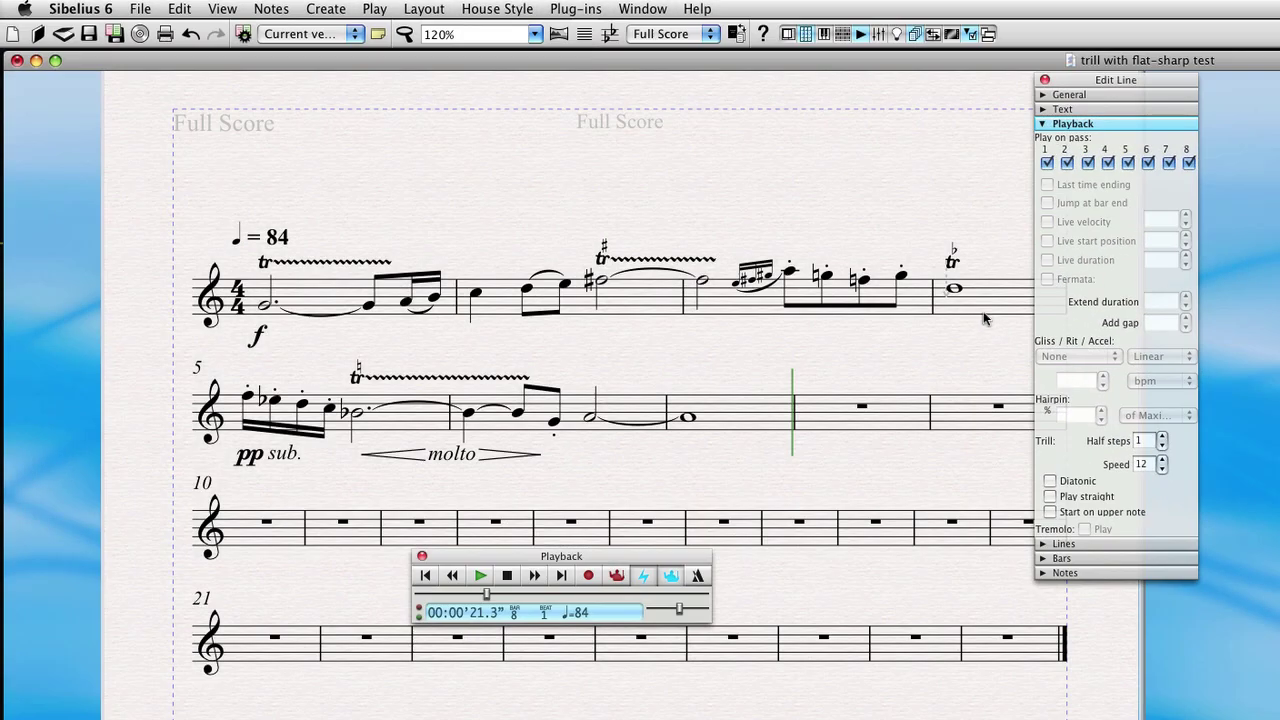
key("p")
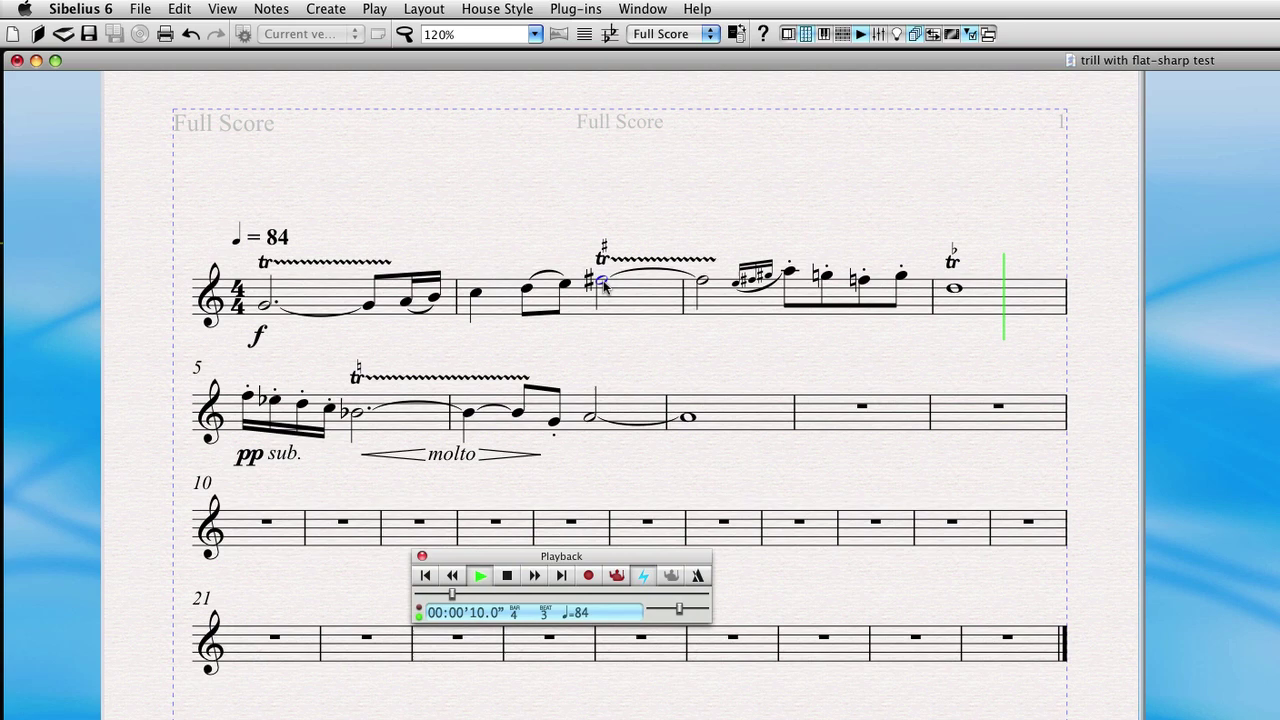
key("Escape")
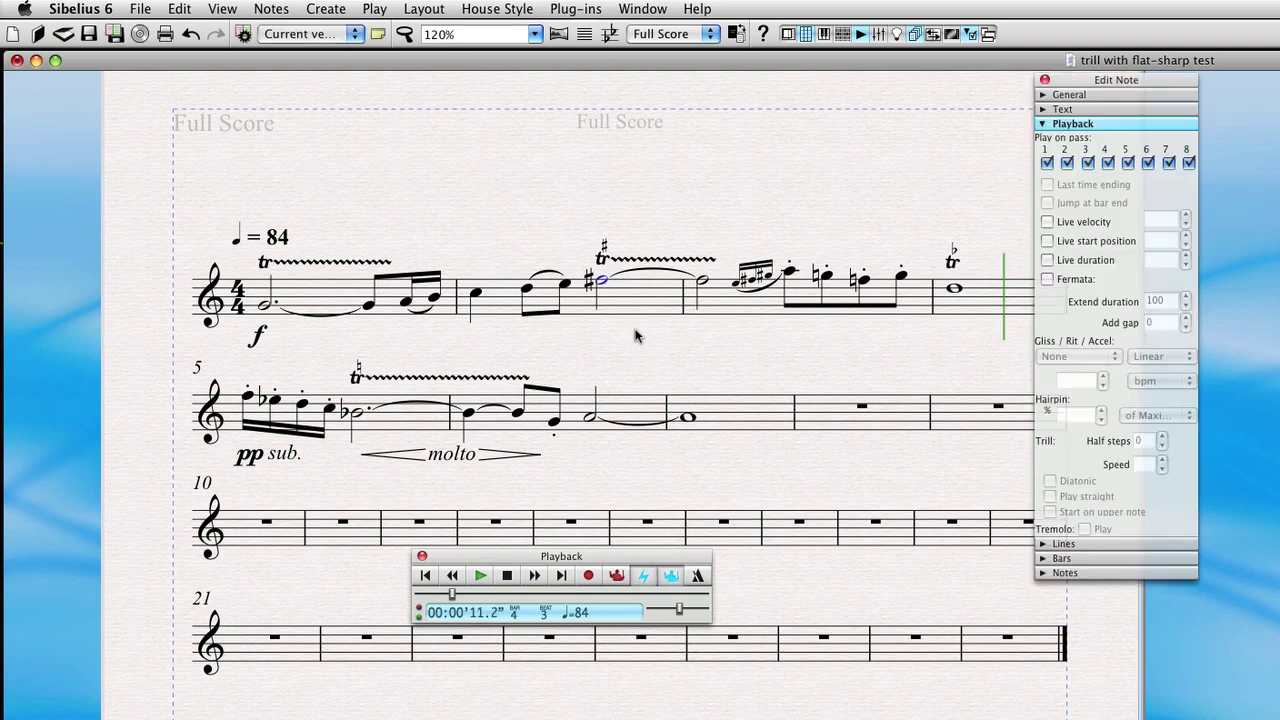
- Lower the bar-2 trill's speed from 12 to 11, then select the flat trill in bar 4
left_click(640, 260)
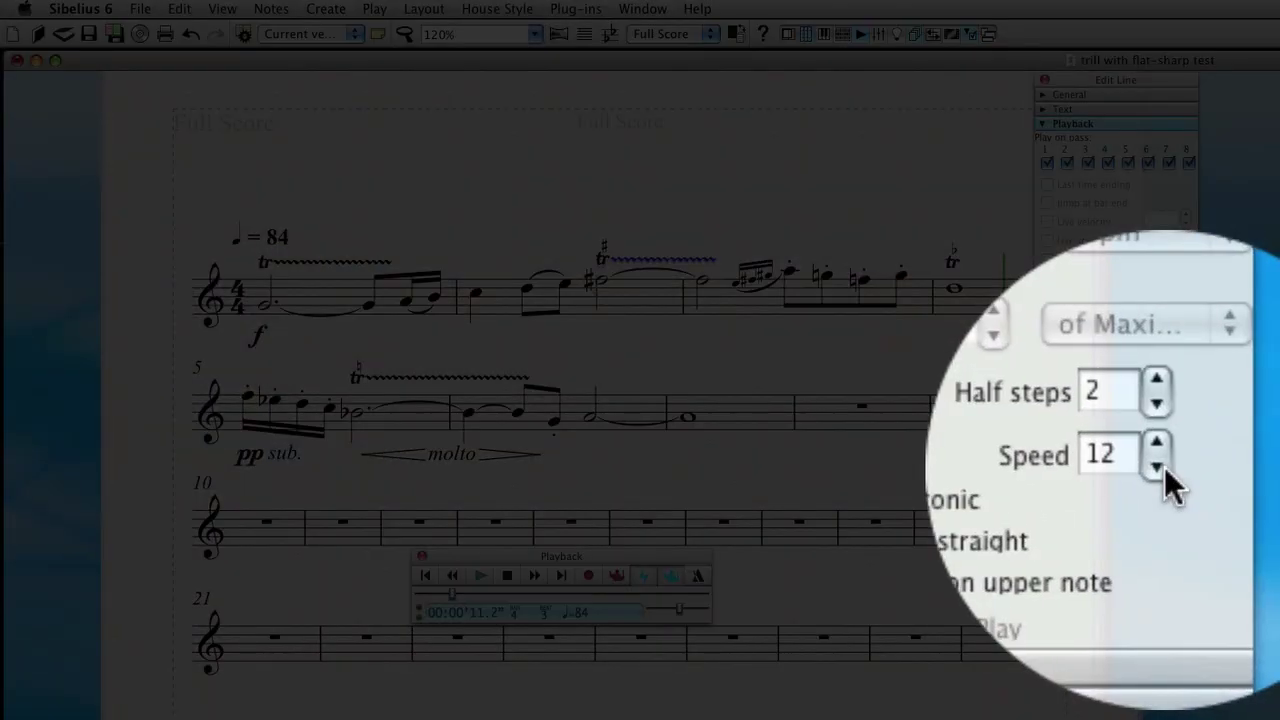
left_click(1162, 468)
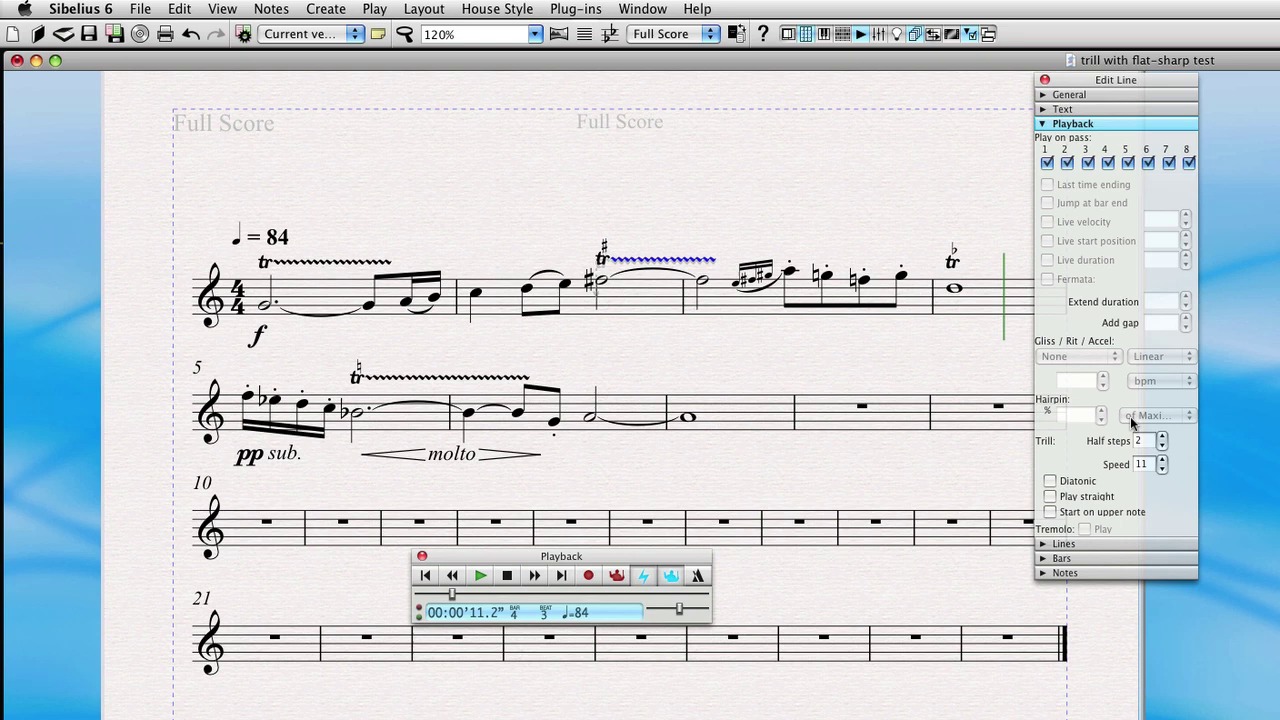
left_click(954, 262)
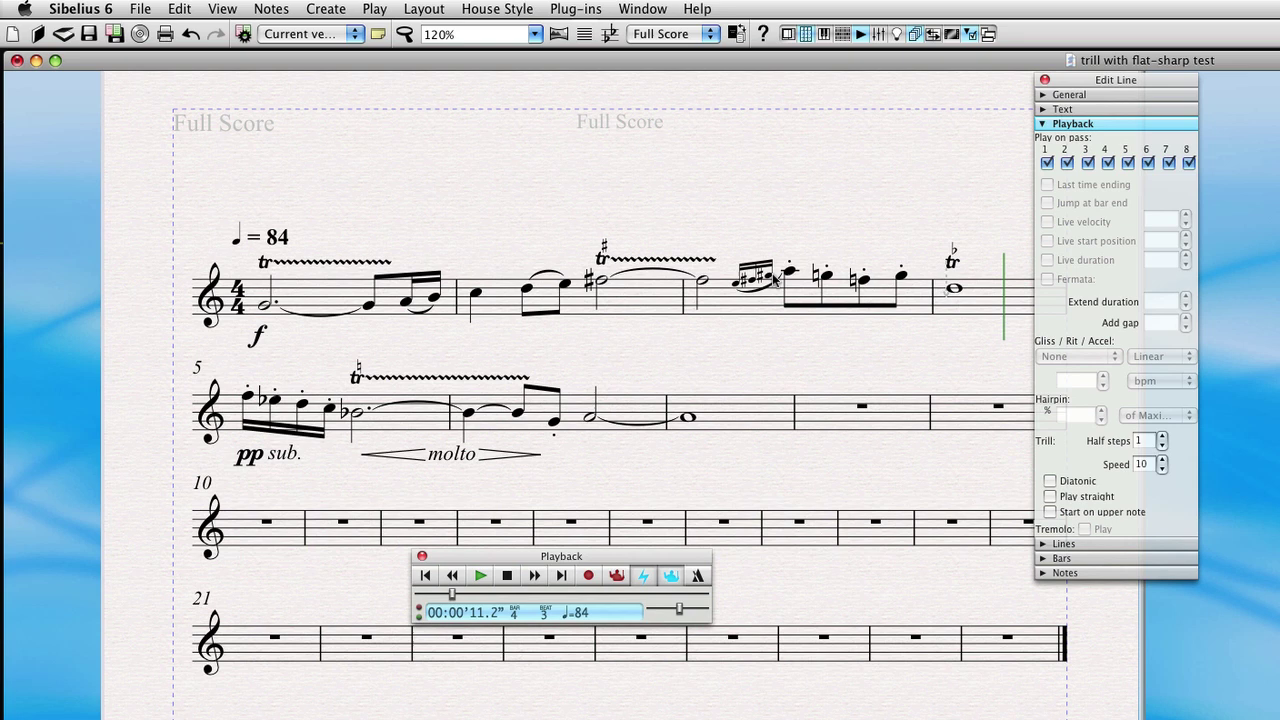
- Give the three bar-3 grace notes live start positions of -40, -80 and -120
left_click(768, 276)
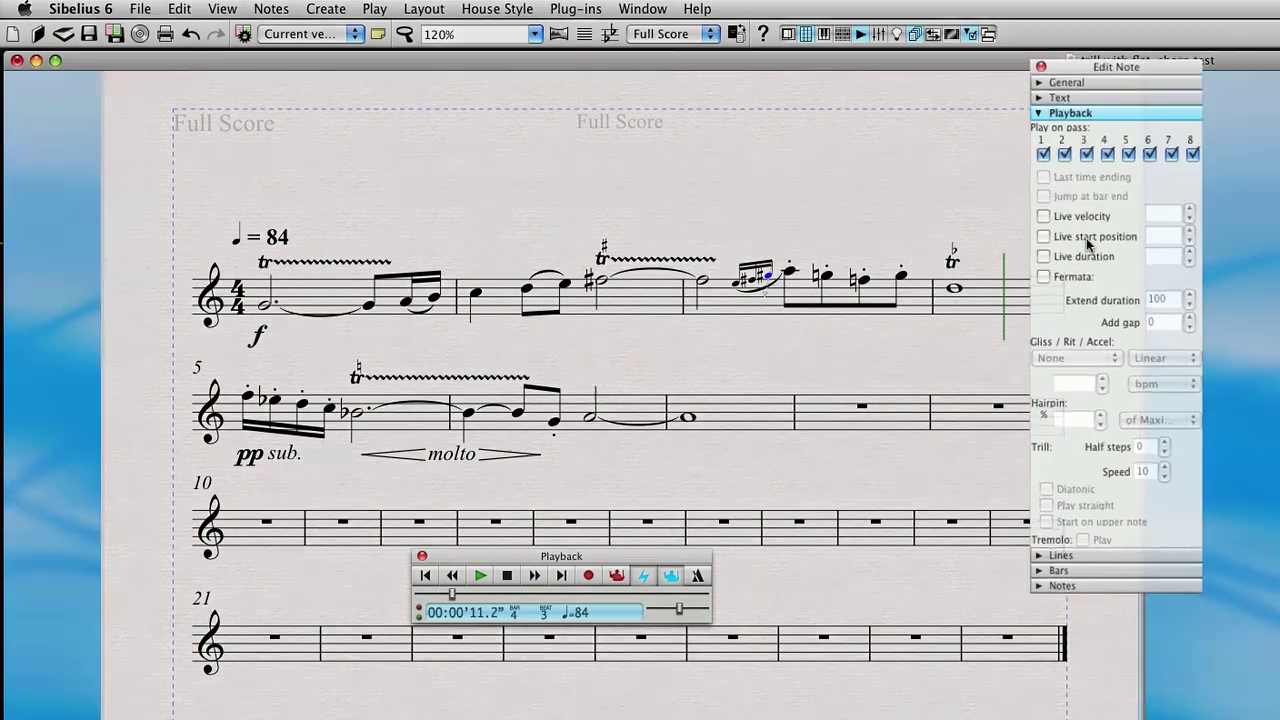
left_click(1087, 240)
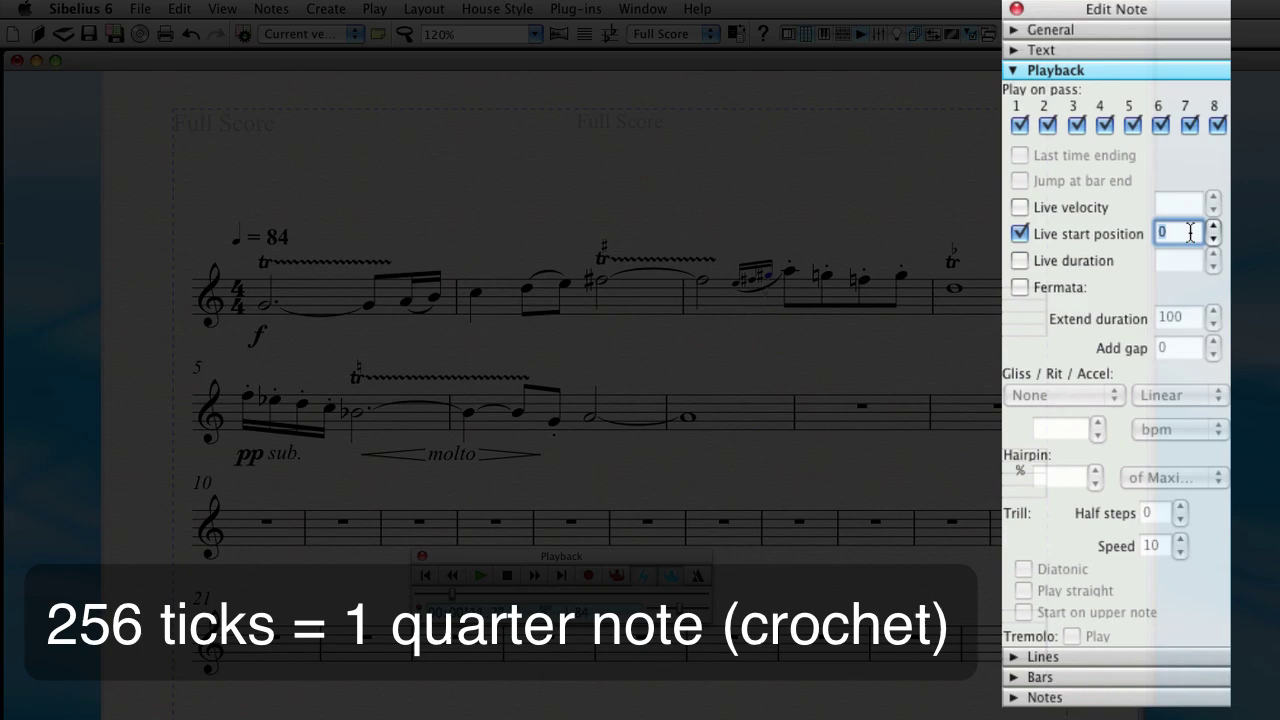
type("-40")
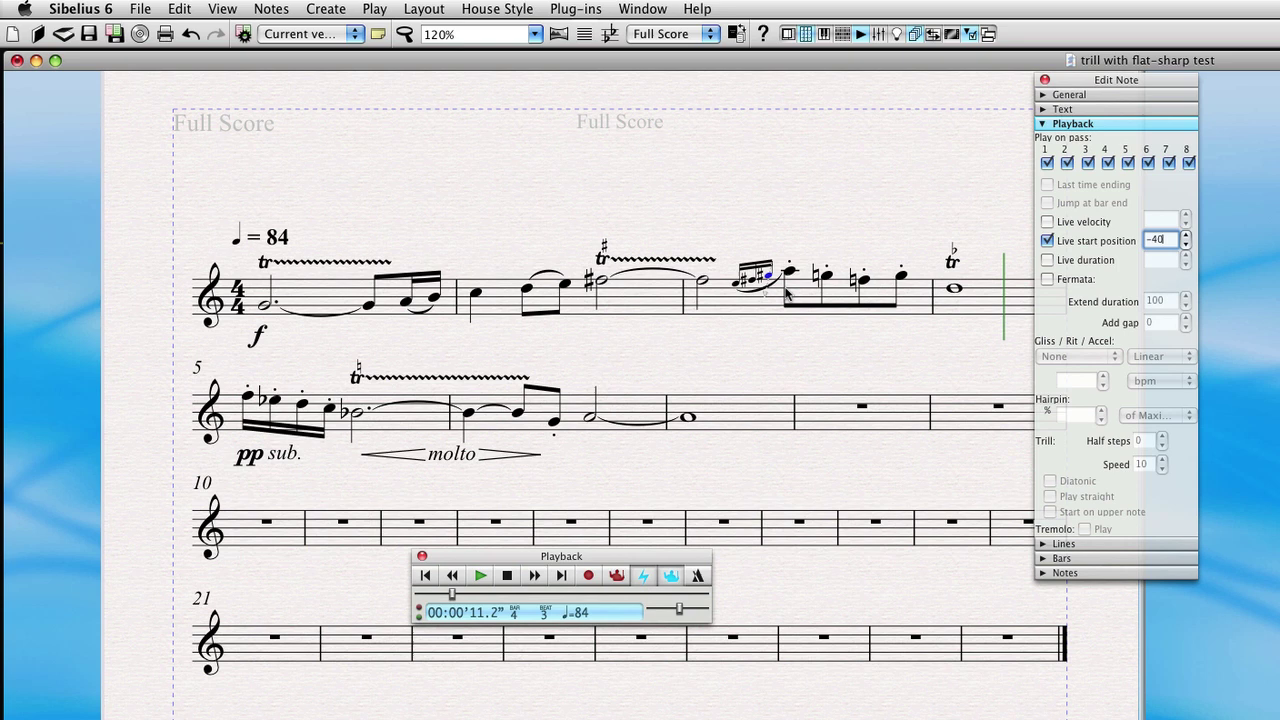
left_click(755, 283)
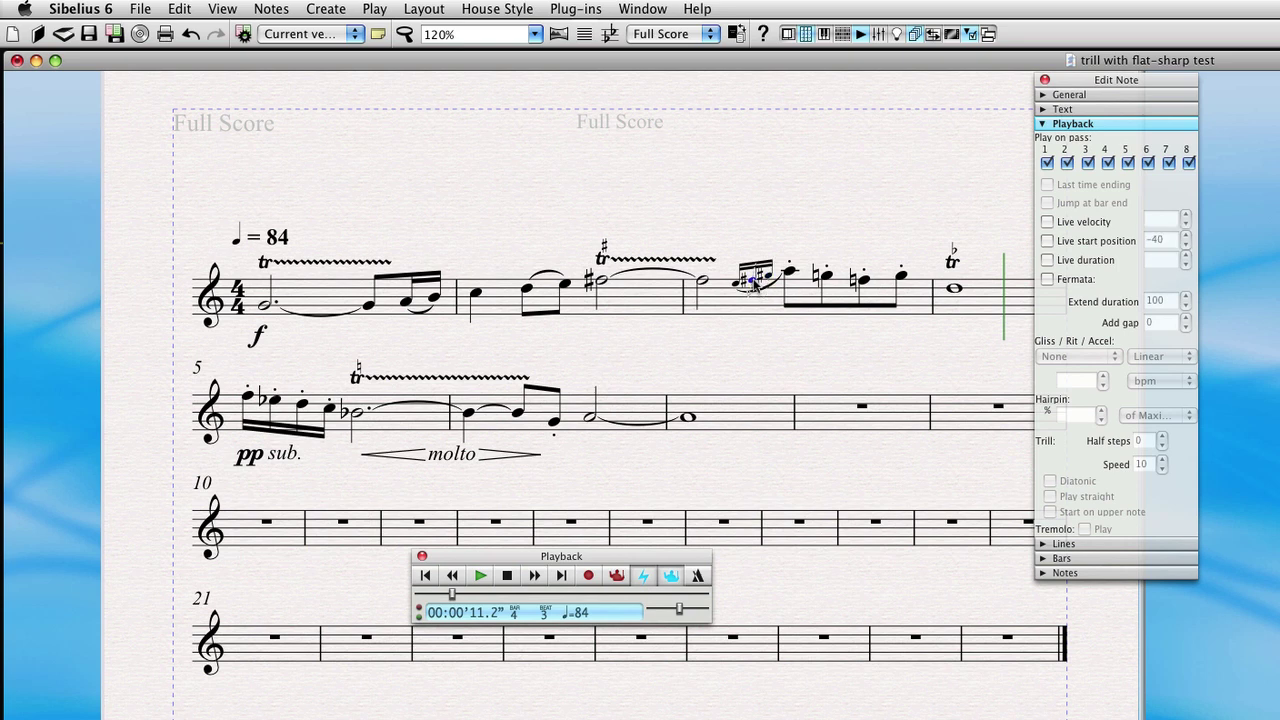
left_click(1134, 242)
double_click(1159, 241)
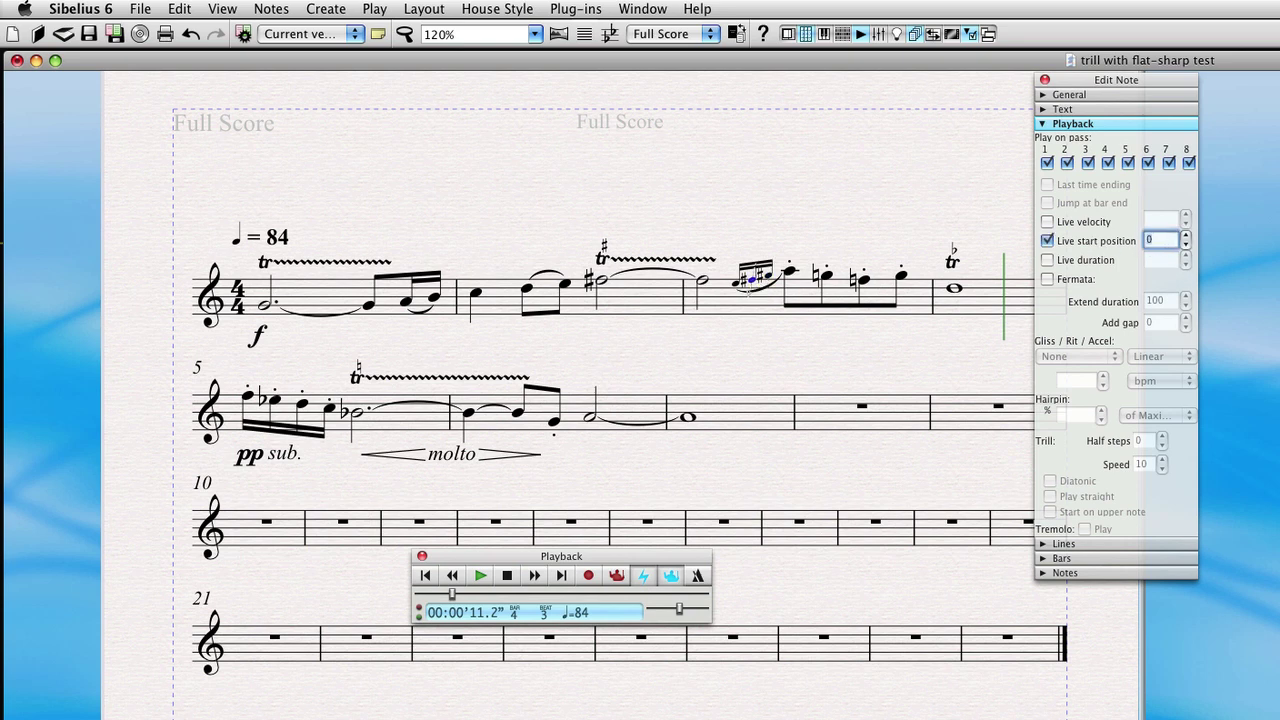
type("-80")
left_click(738, 280)
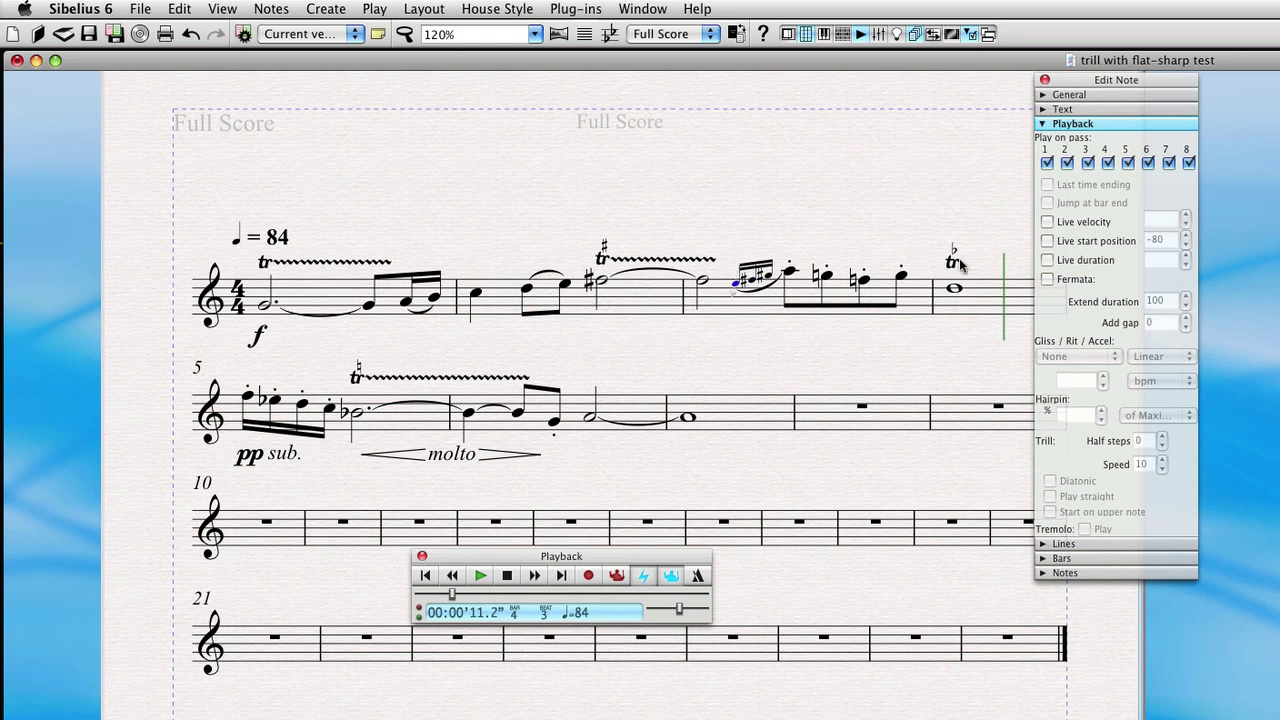
left_click(1113, 245)
double_click(1167, 241)
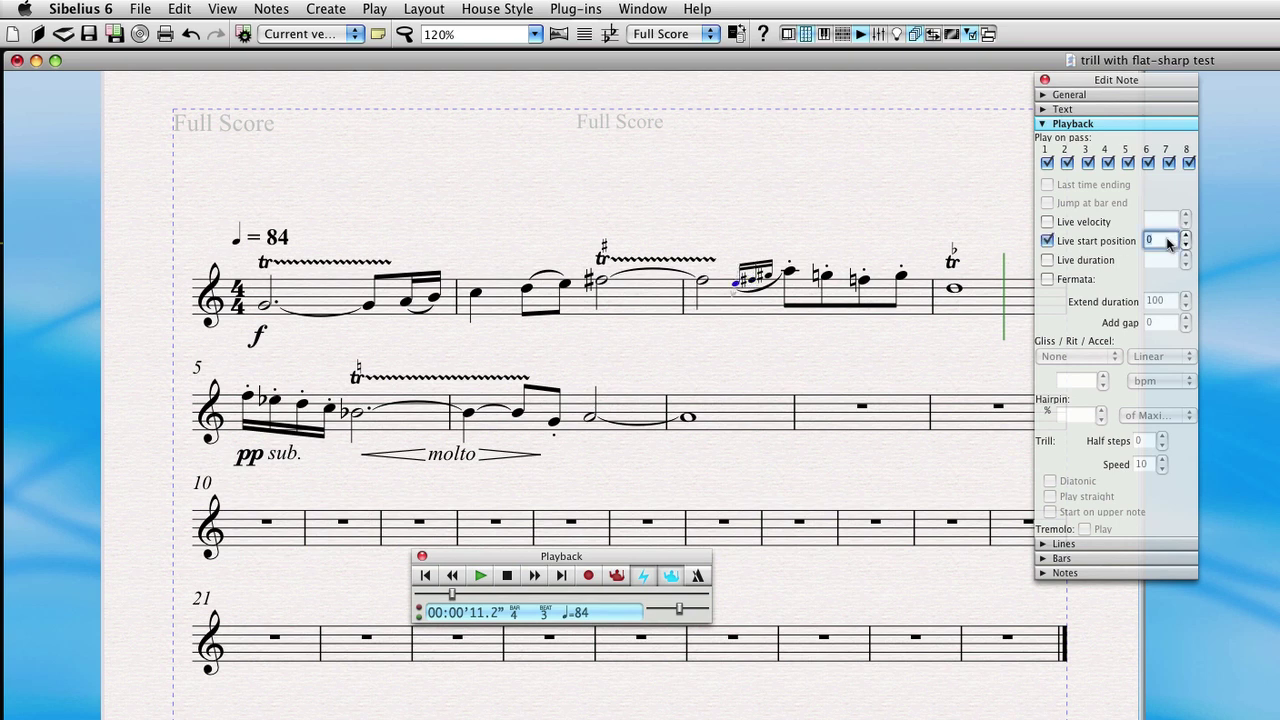
type("0")
key("BackSpace")
type("-120")
- Set a live duration of 40 on all three grace notes, then select bar 2's sharped half note
left_click(753, 281, "super")
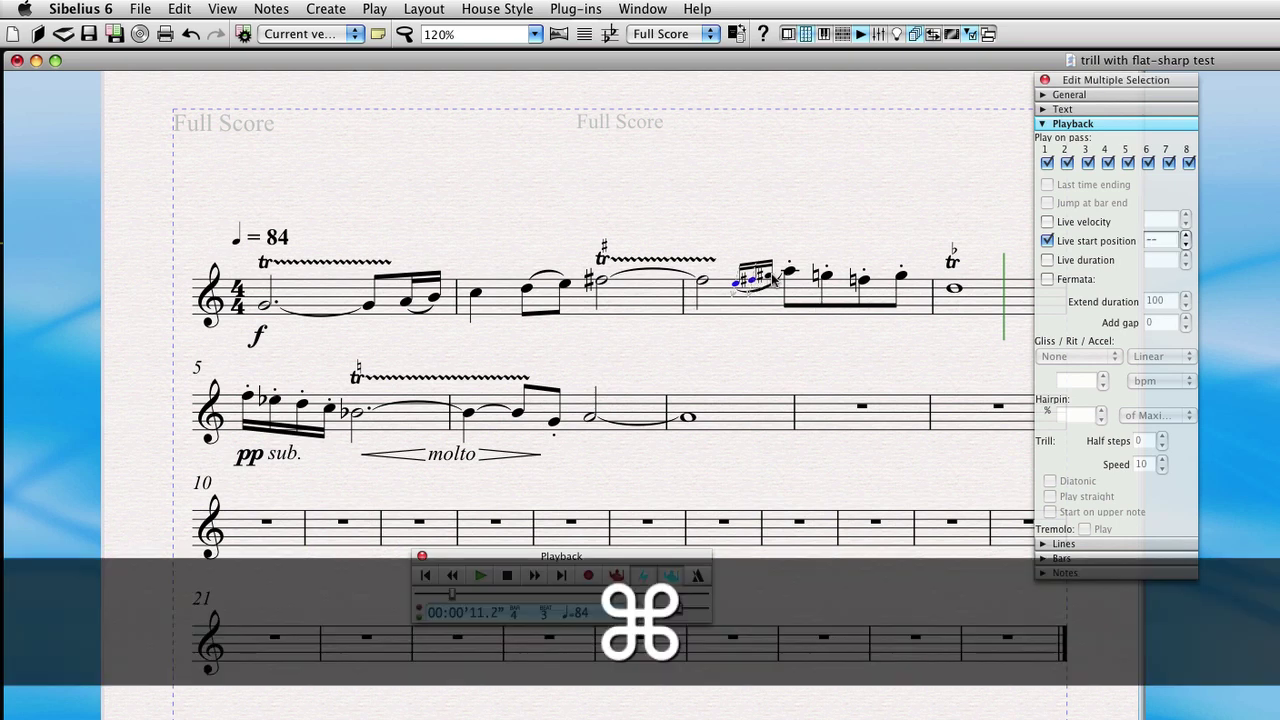
left_click(770, 282, "super")
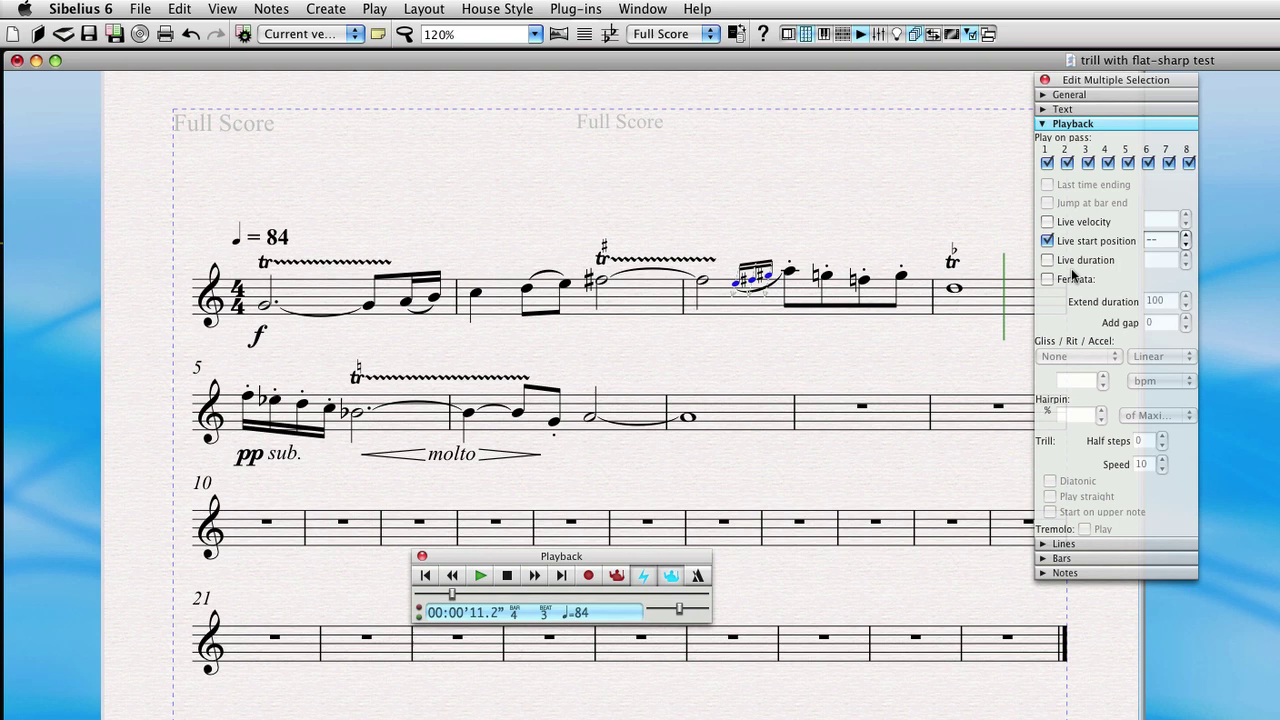
left_click(1079, 262)
left_click(1153, 259)
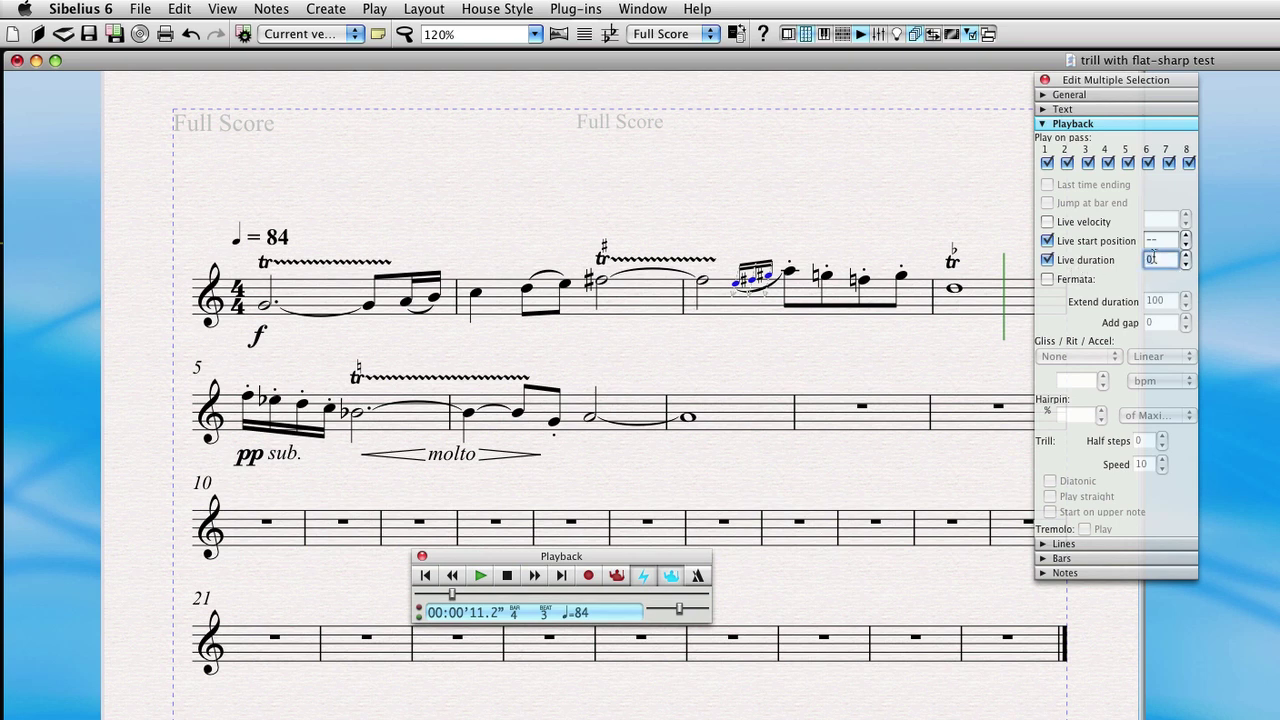
type("40")
key("Return")
key("Escape")
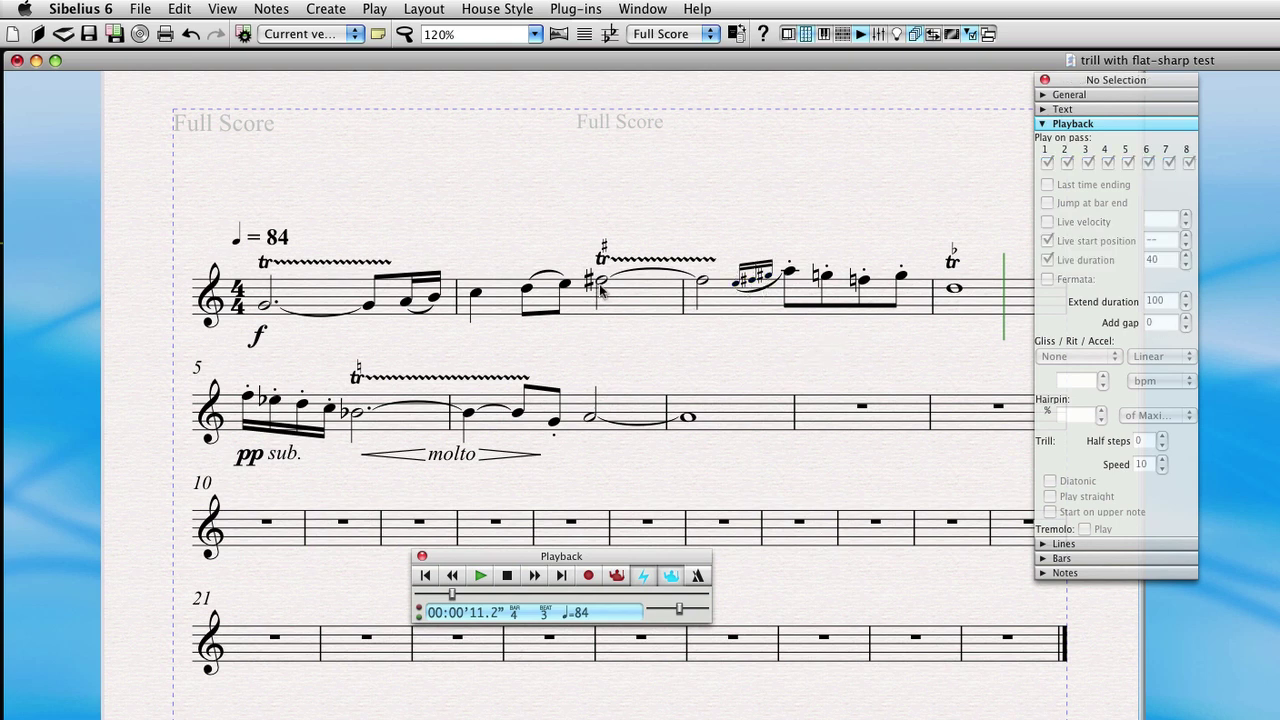
left_click(601, 284)
- Set the tied bar-3 half note's live duration to 380 and replay from the bar-2 sharped note
key("p")
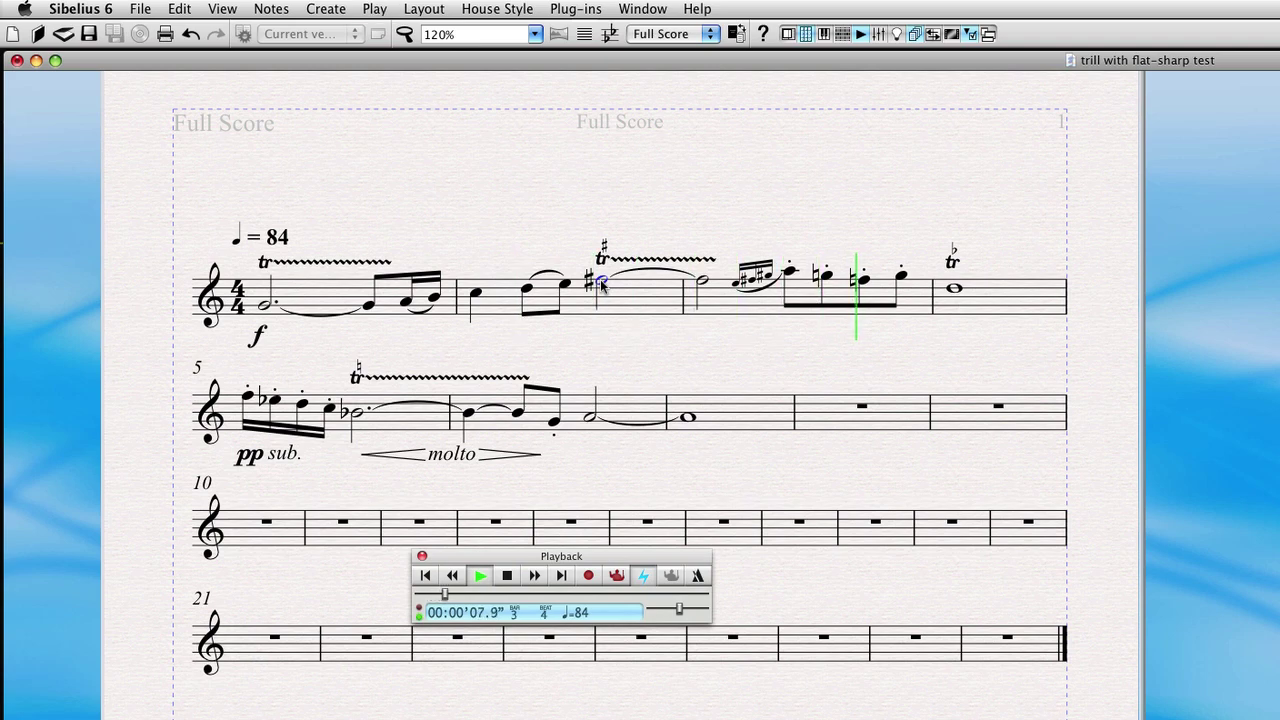
key("Escape")
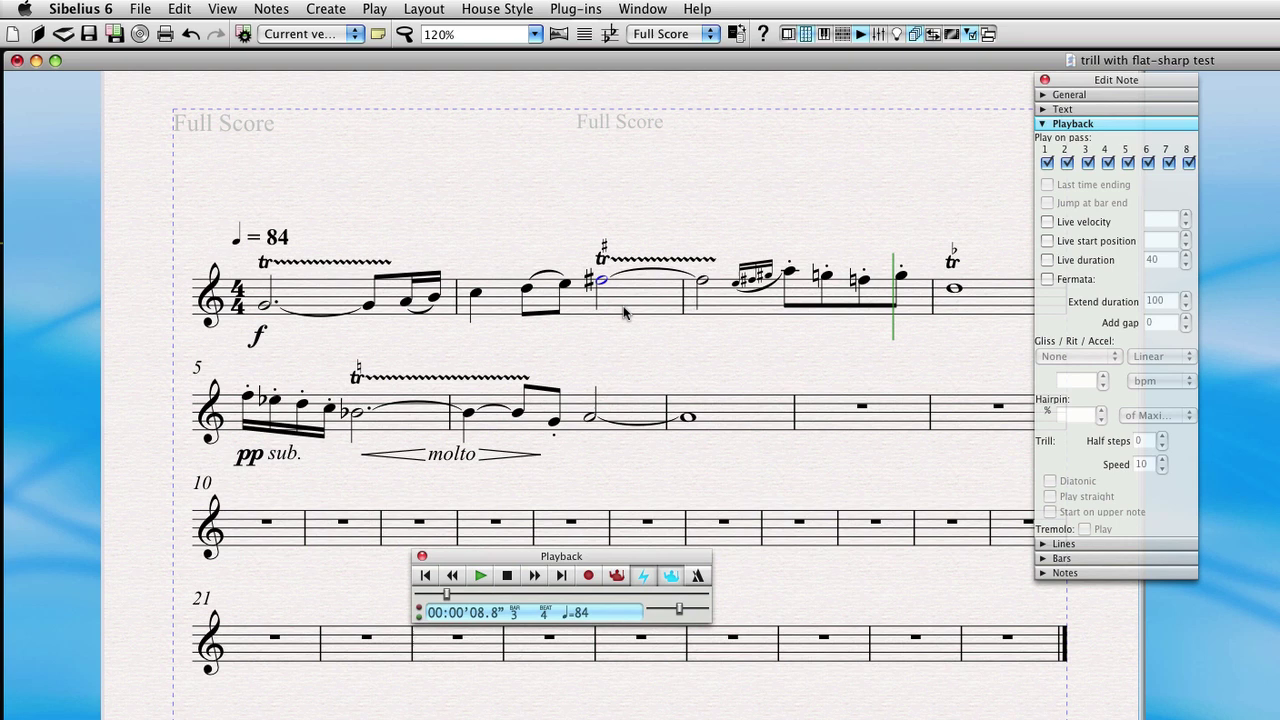
left_click(703, 284)
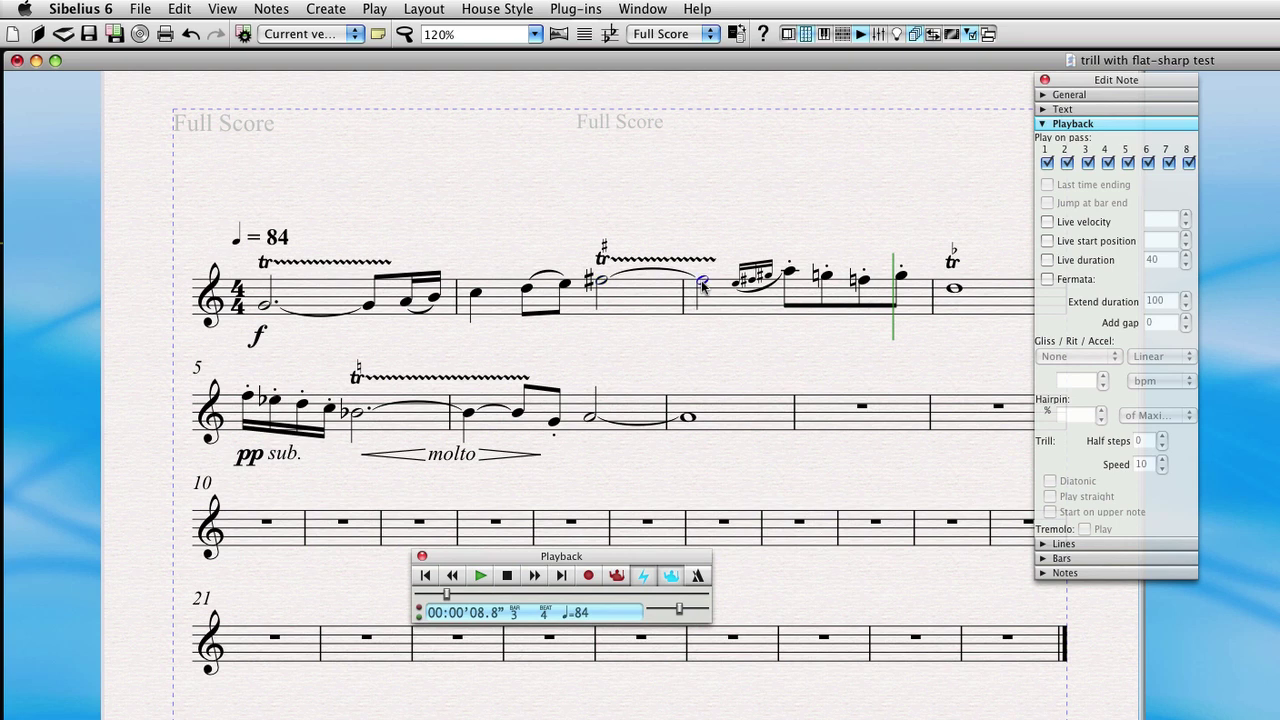
left_click(1046, 260)
double_click(1166, 259)
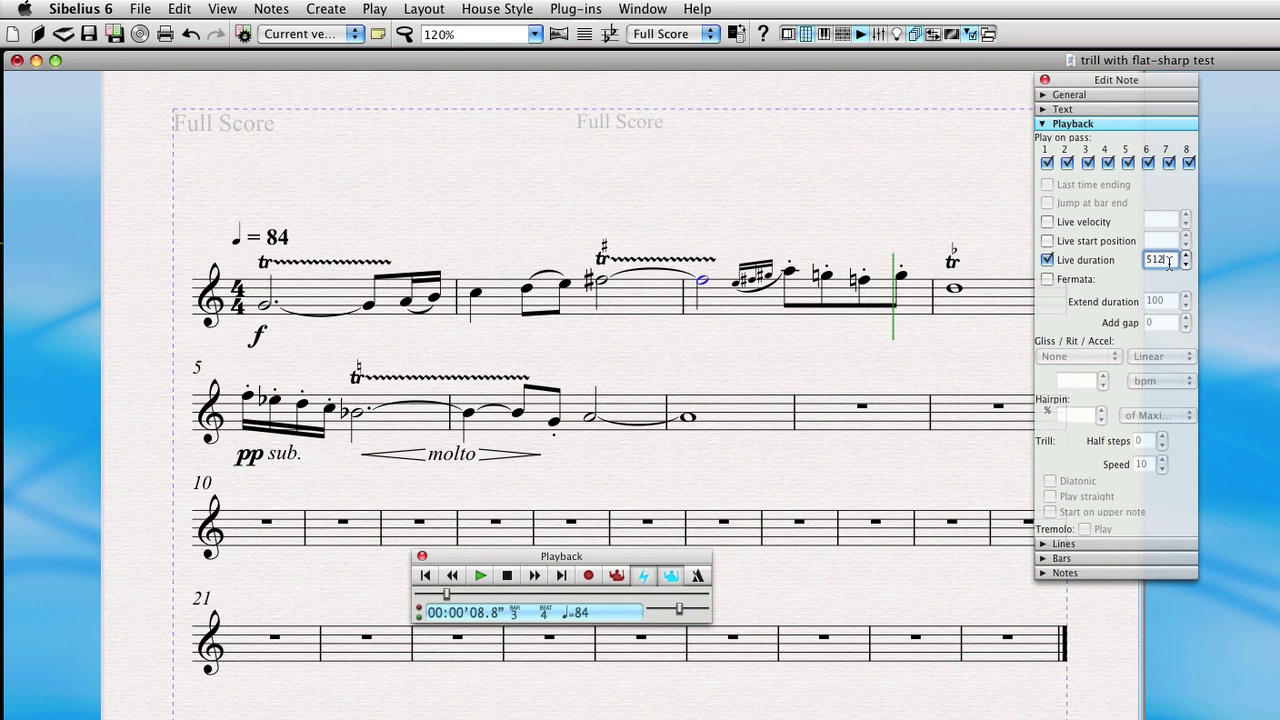
type("380")
left_click(601, 283)
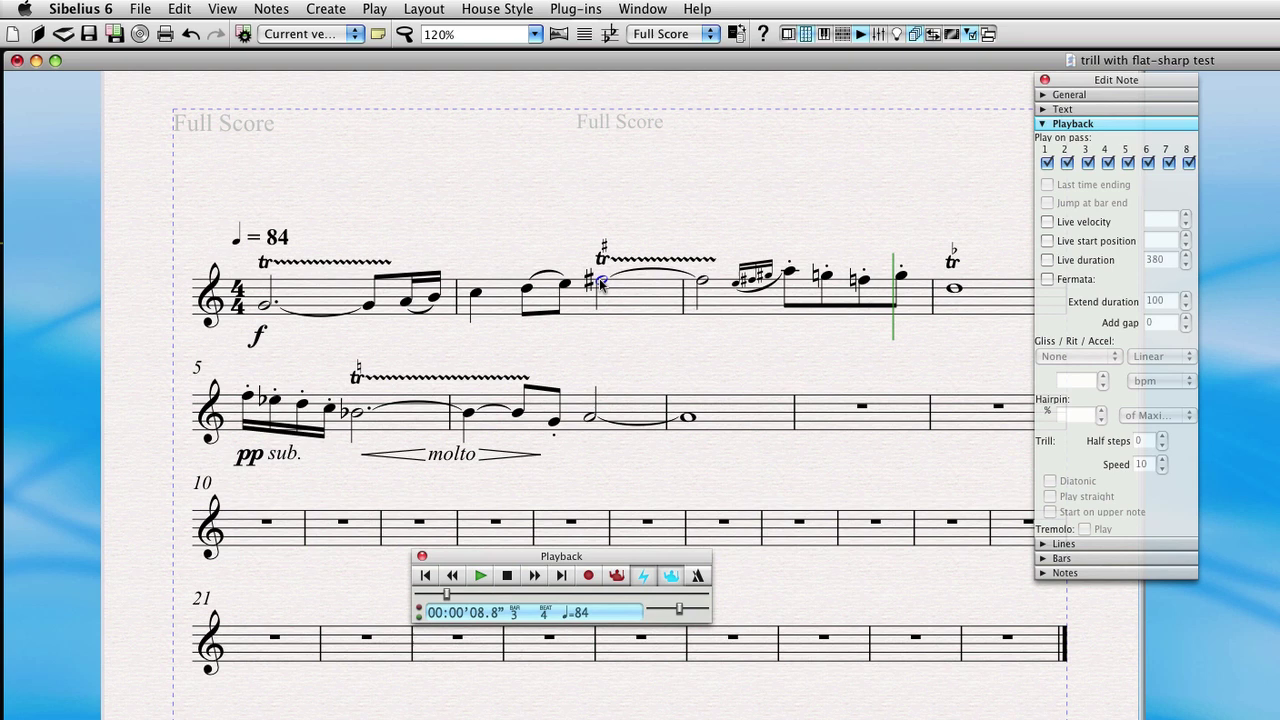
key("p")
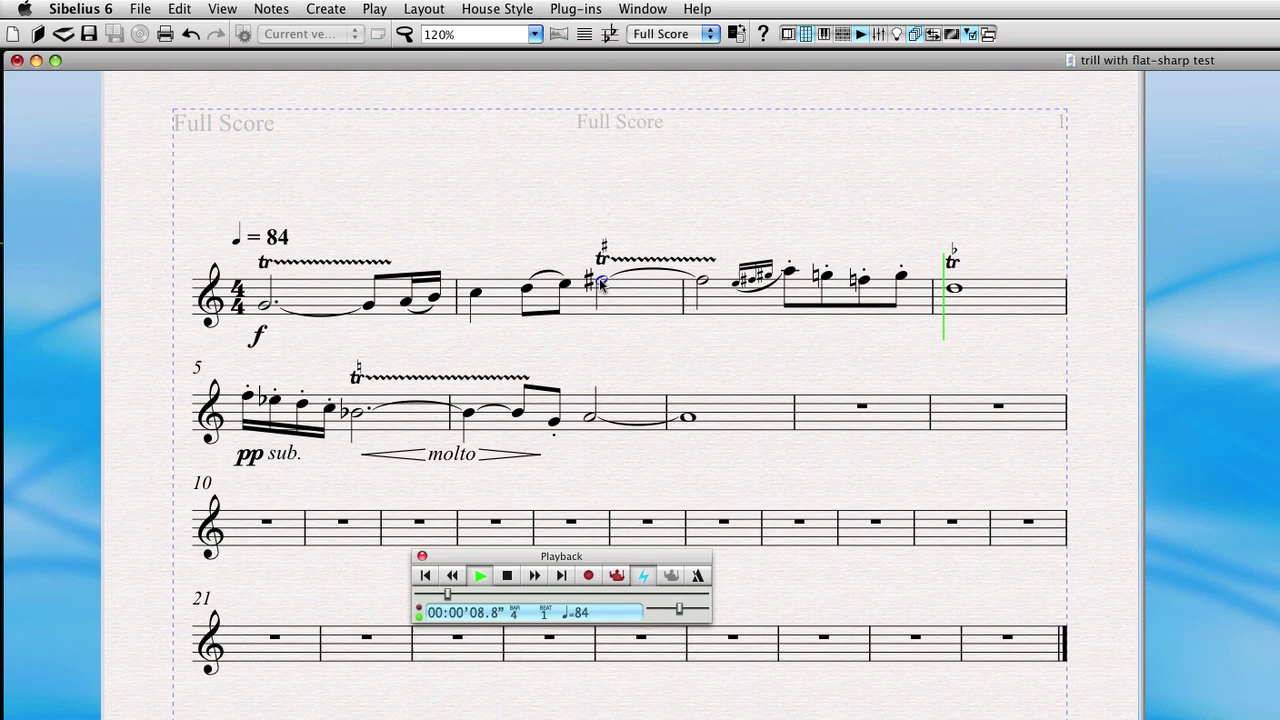
key("Escape")
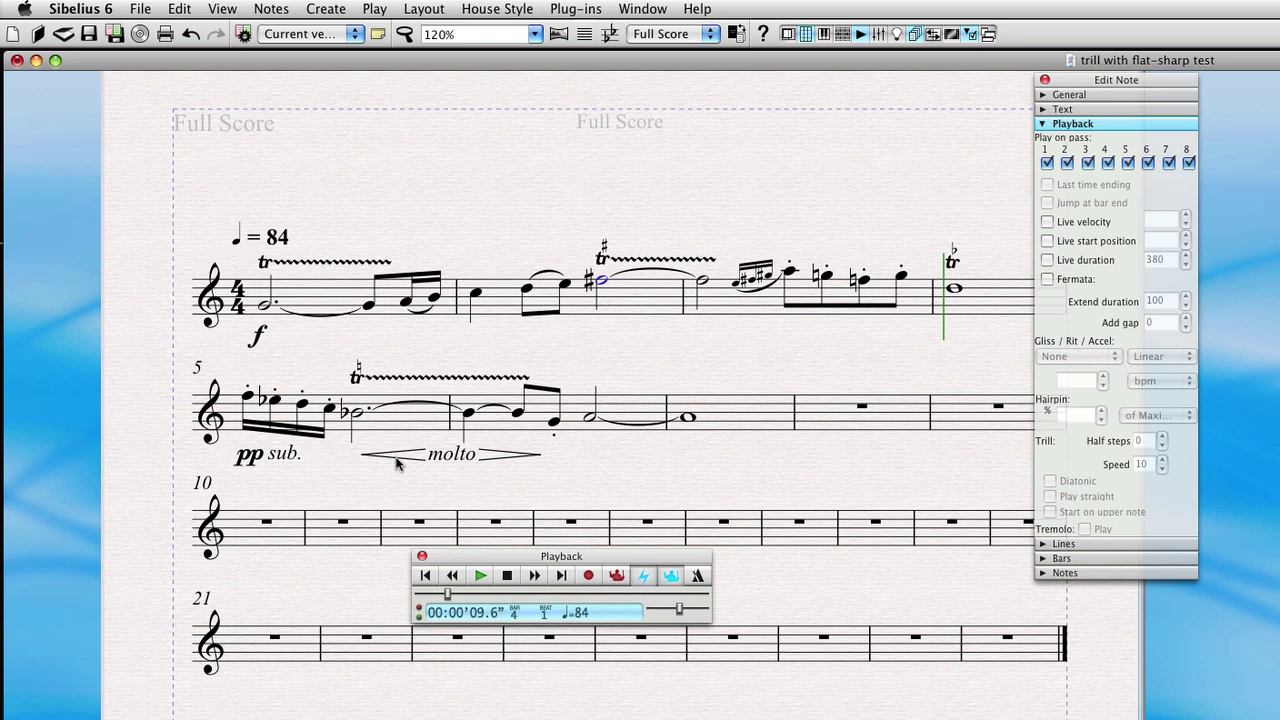
- Audition from bar 5, then set the crescendo before molto to 95% of Maximum
left_click(354, 413)
key("p")
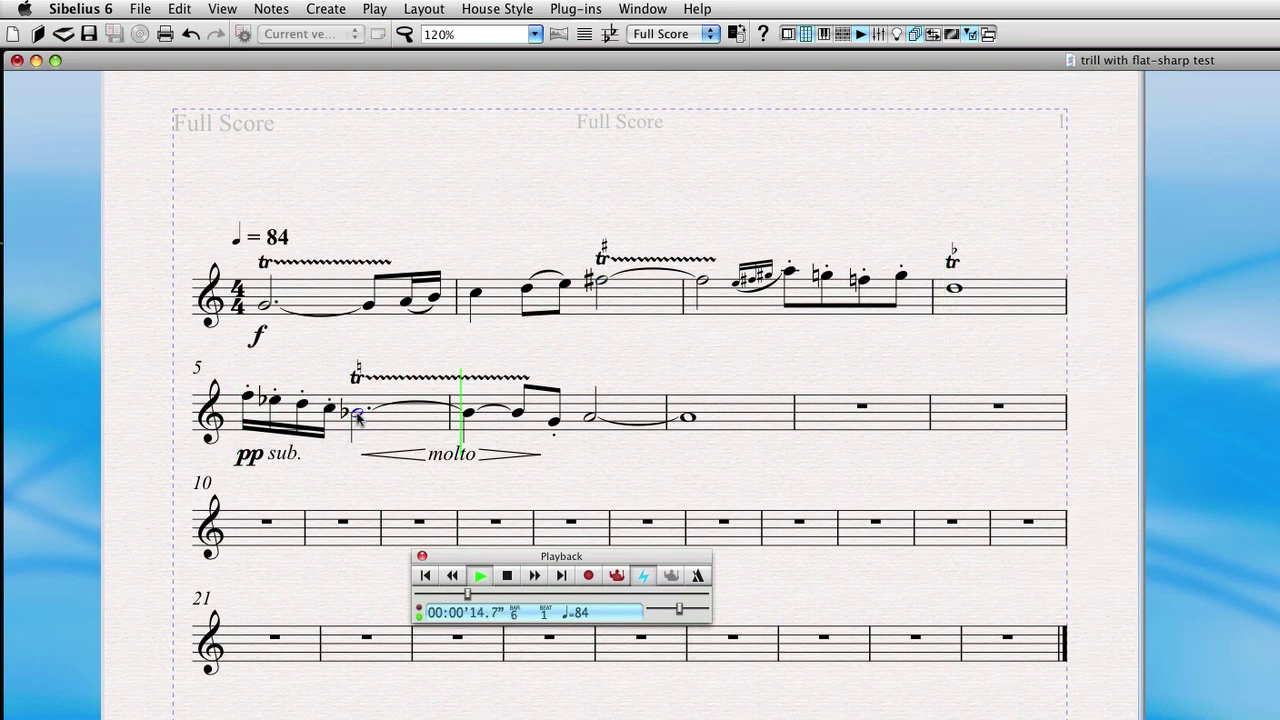
key("Escape")
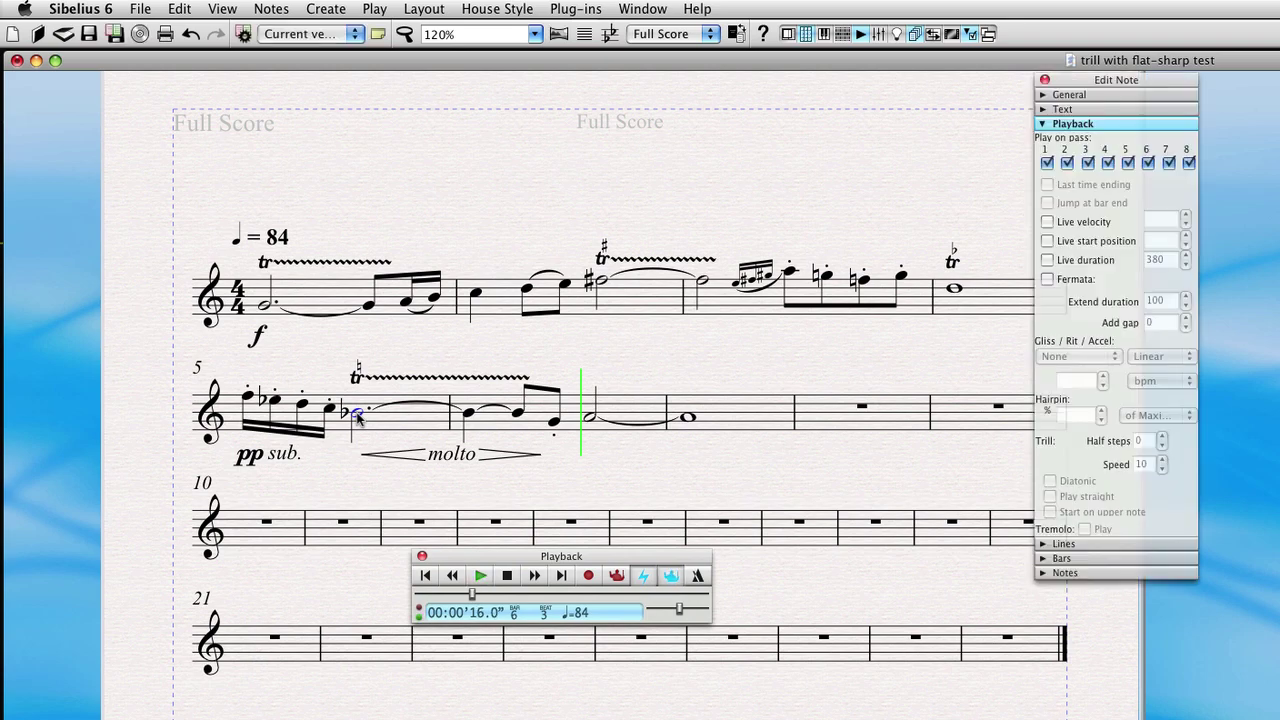
left_click(393, 456)
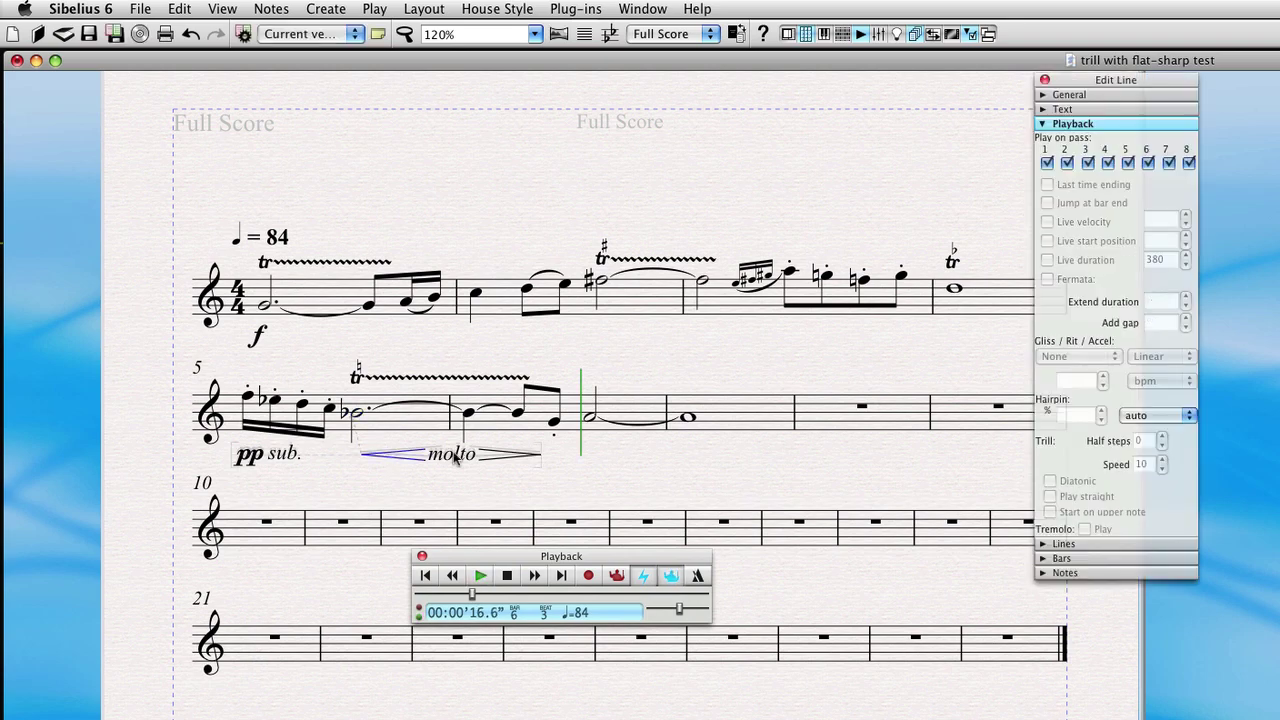
left_click(1157, 416)
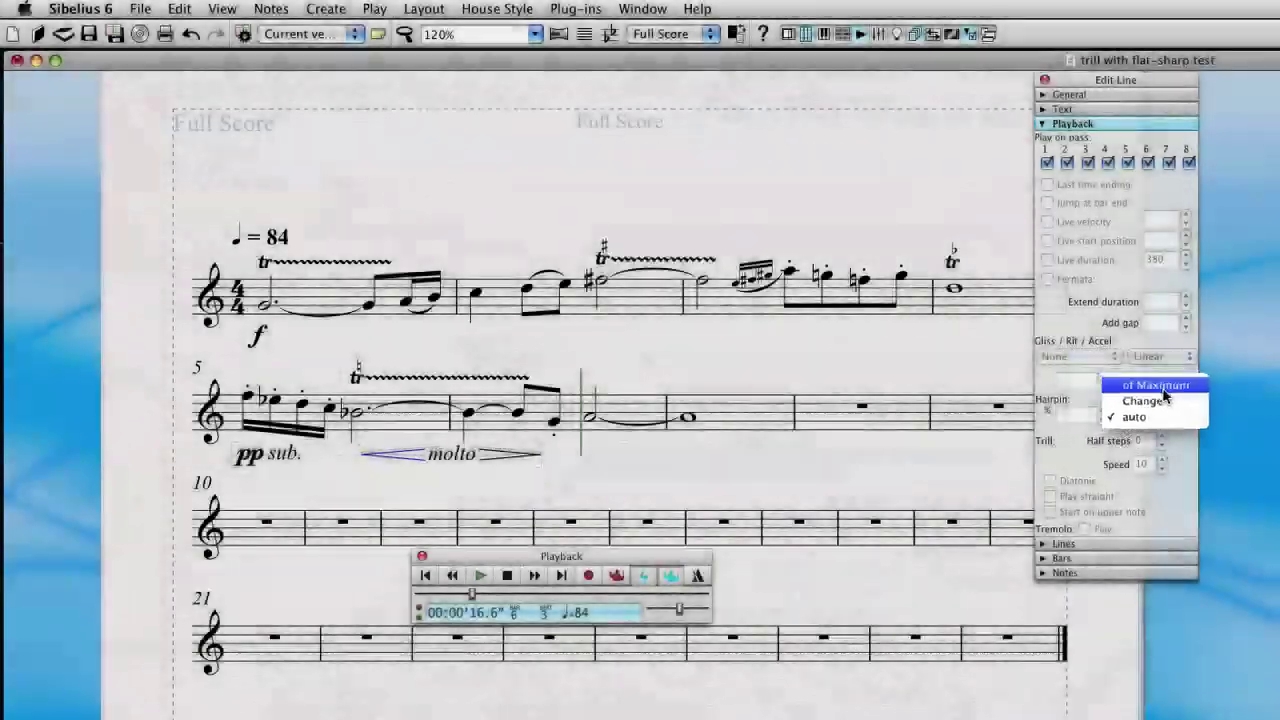
left_click(1143, 398)
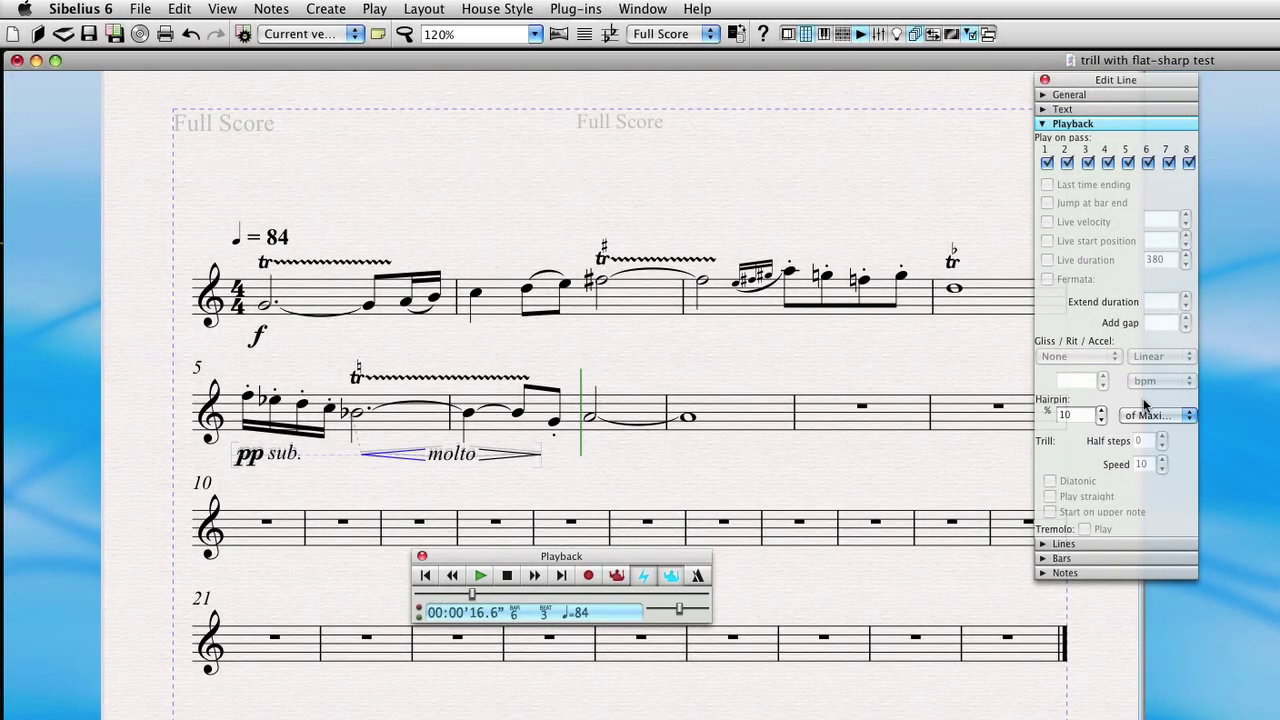
double_click(1082, 415)
type("95")
- Set the diminuendo after molto to 20% of Maximum
left_click(521, 453)
left_click(1159, 414)
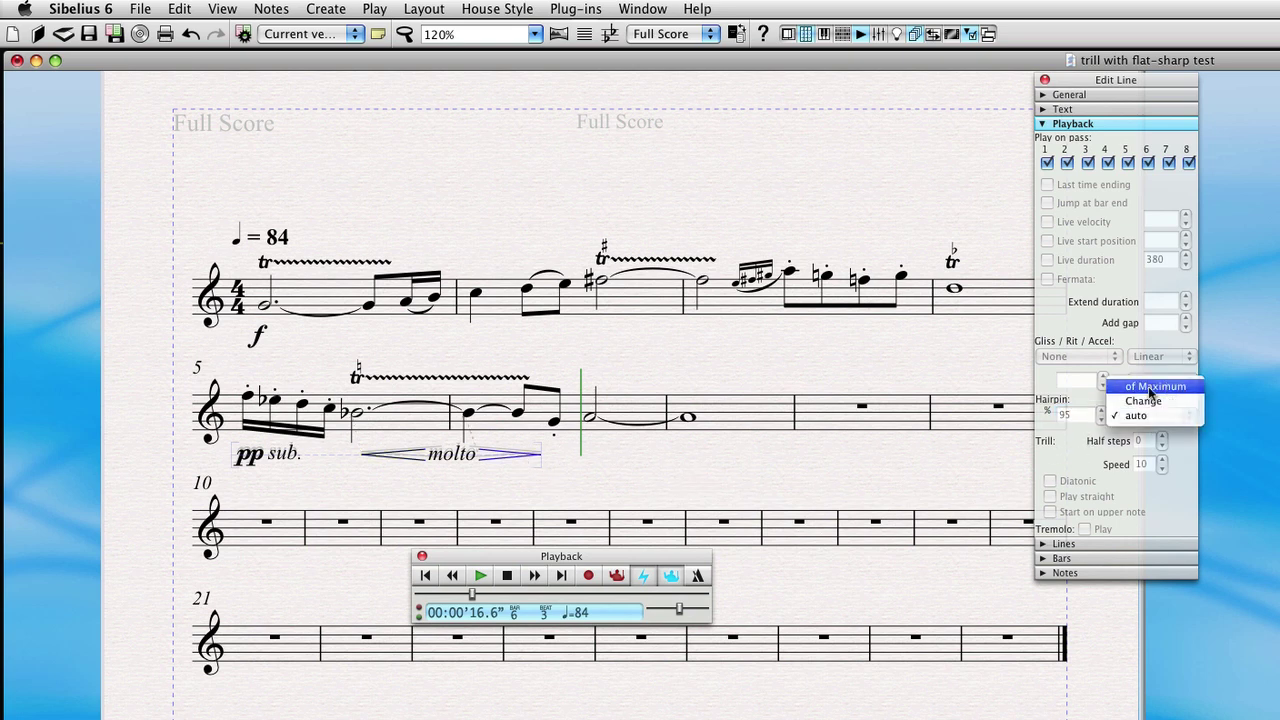
left_click(1140, 375)
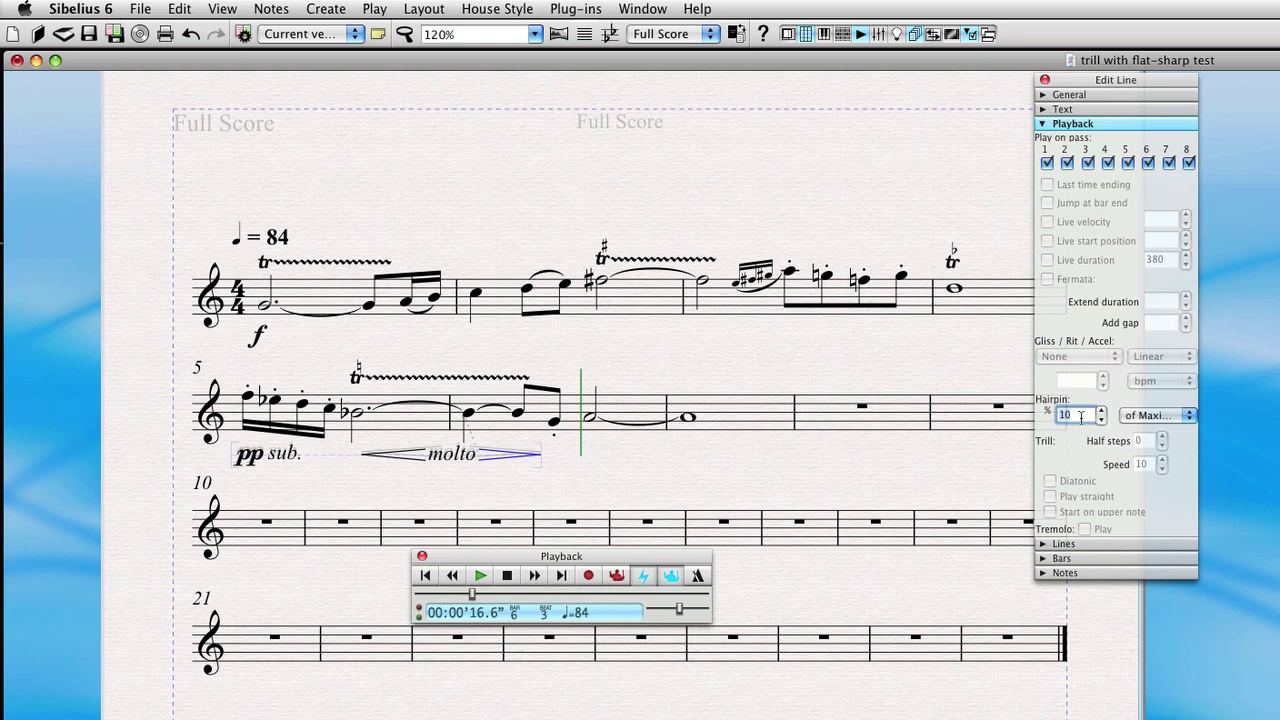
type("2")
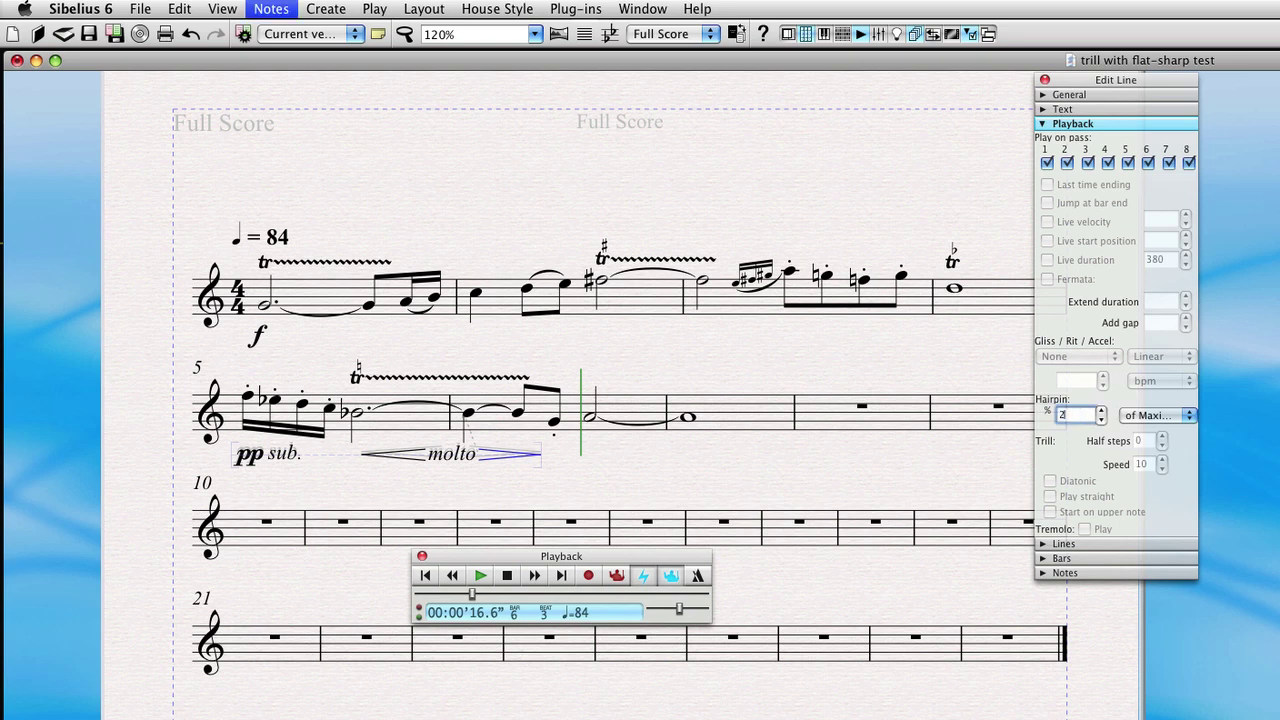
type("0p")
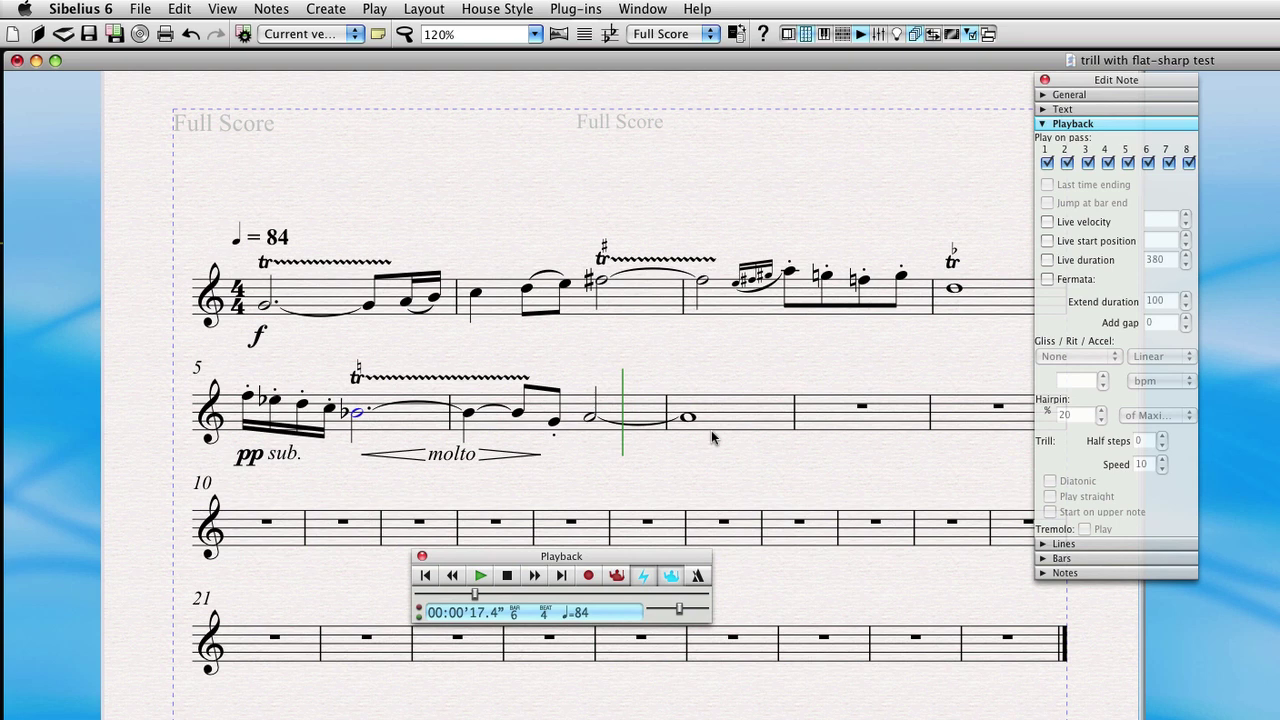
- Add hairpins under the bar 7 half note and the bar 8 whole note
left_click(590, 418)
key("shift+h")
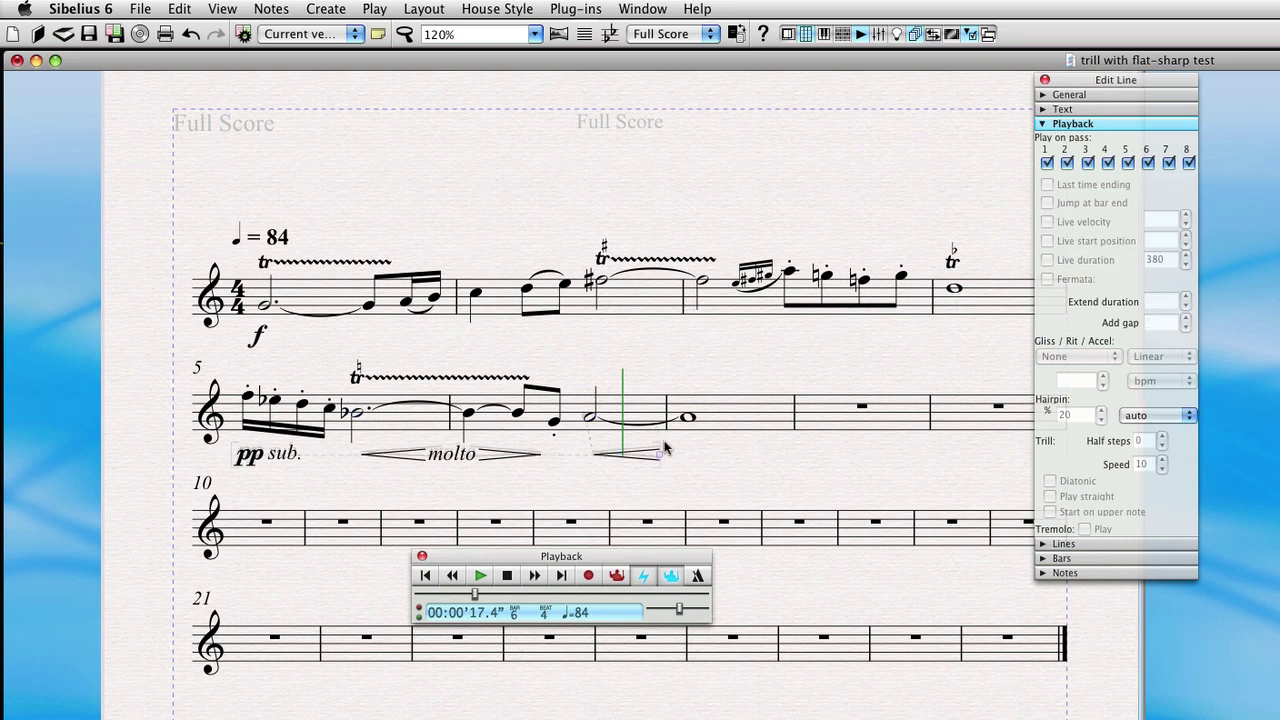
left_click(686, 419)
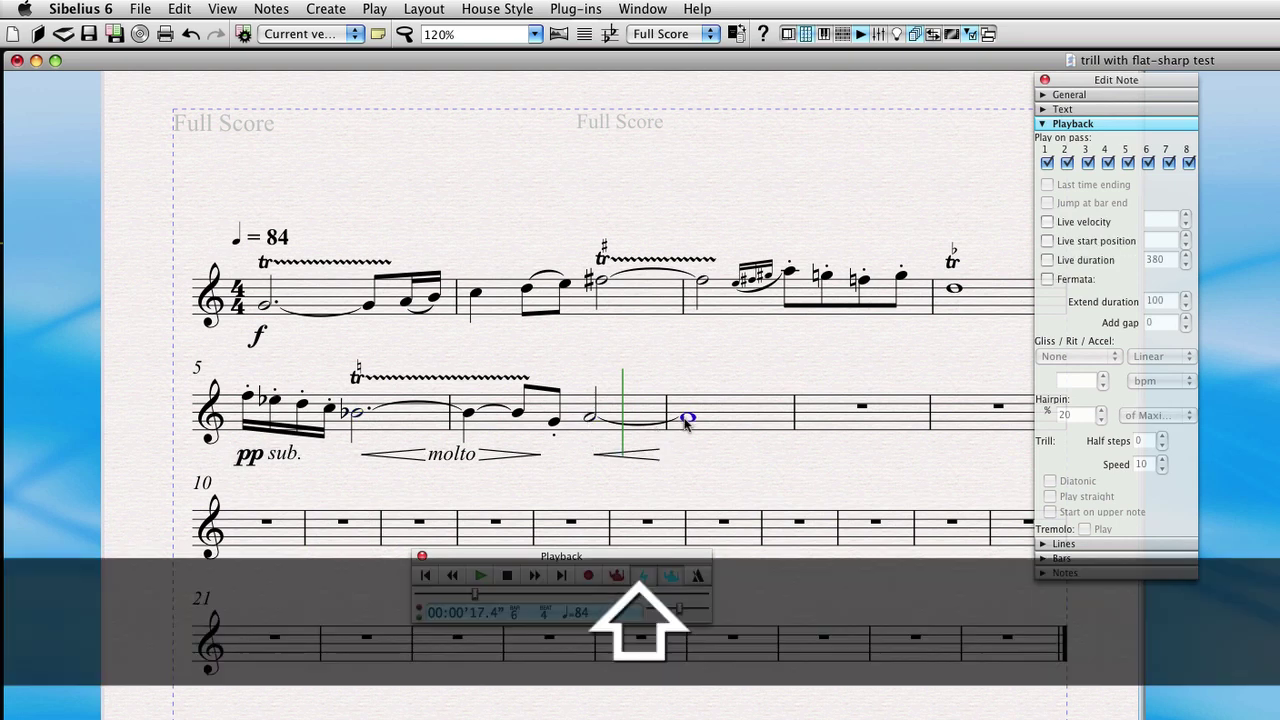
key("shift+h")
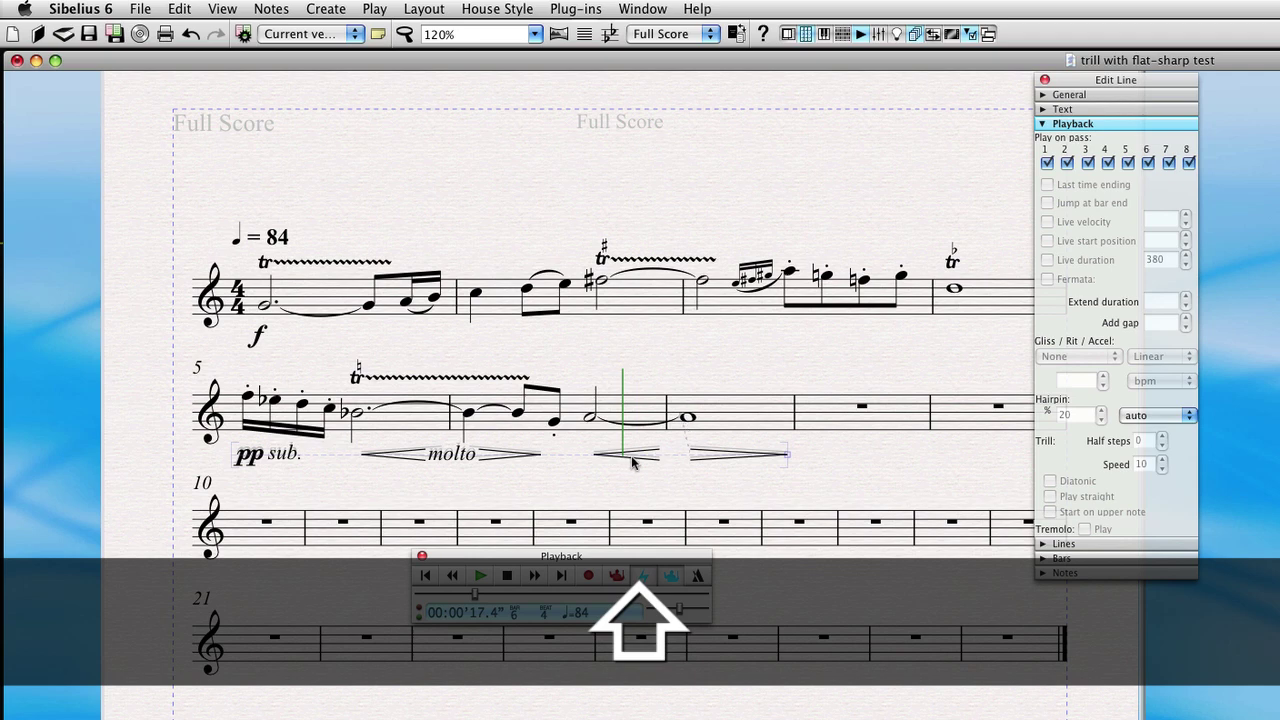
- Hide both new hairpins, then reselect one to inspect its playback settings
left_click(632, 457)
left_click(686, 456, "super")
right_click(728, 459)
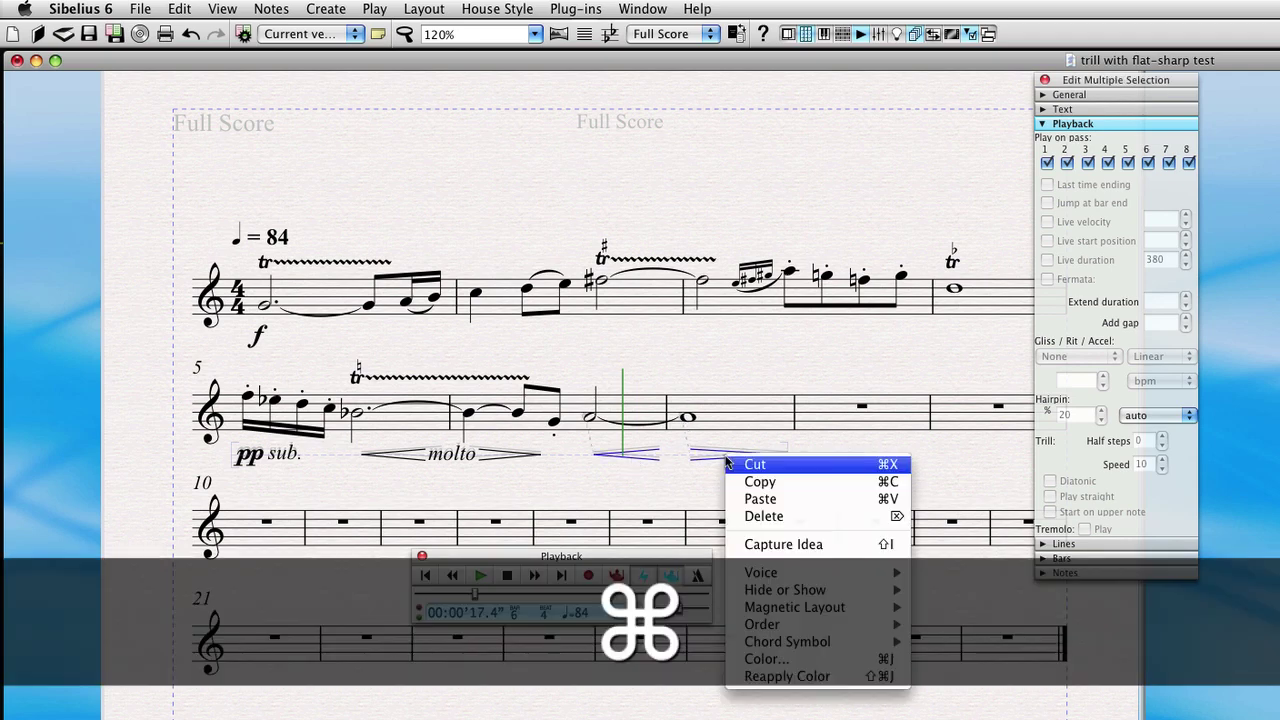
mouse_move(820, 590)
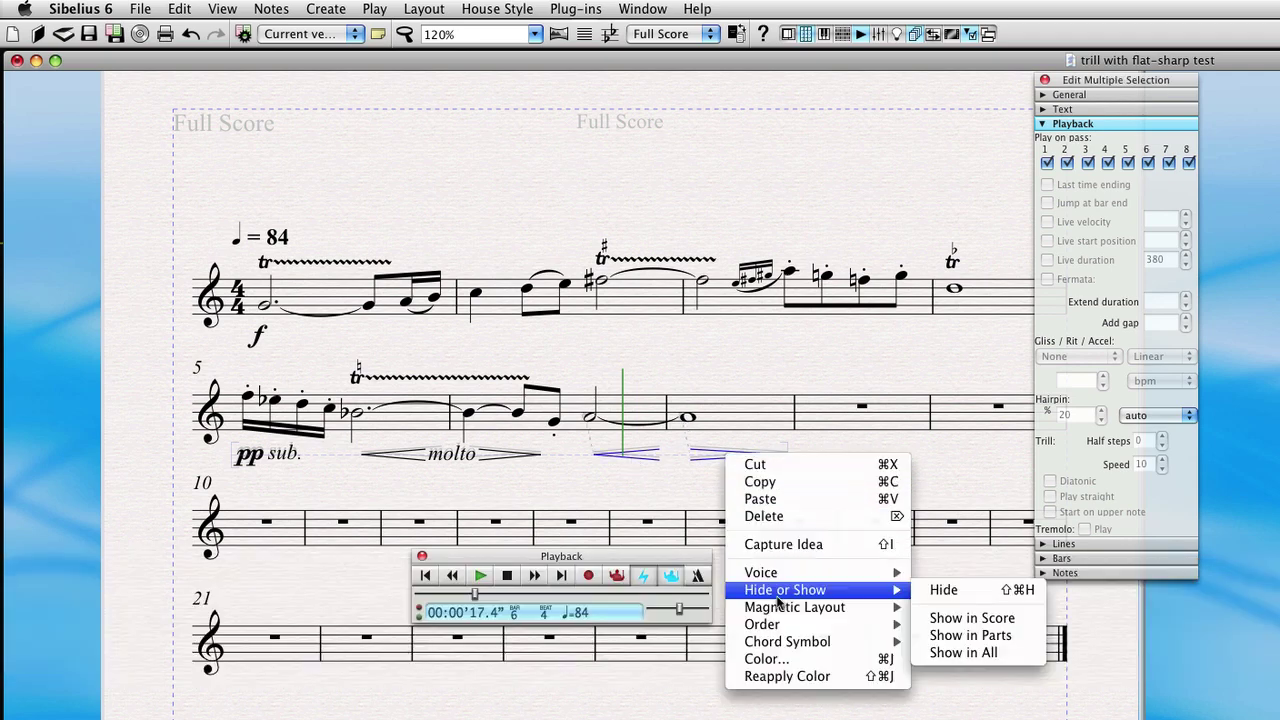
left_click(964, 597)
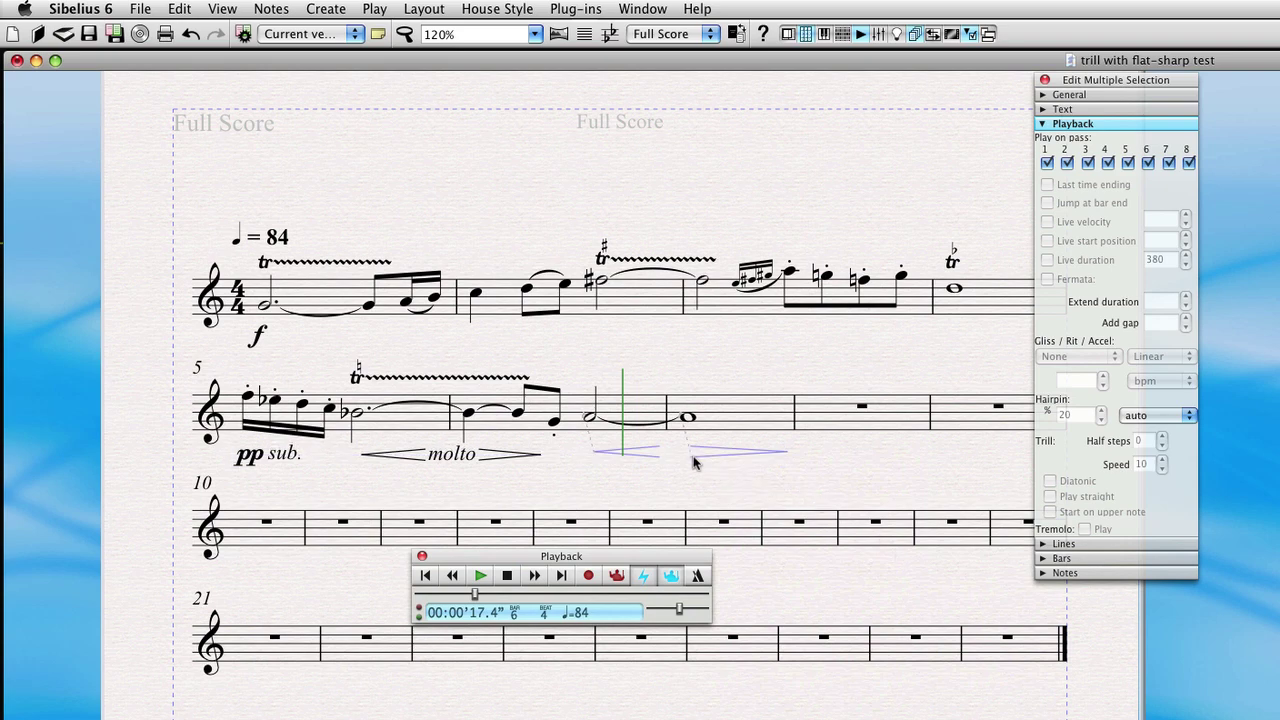
left_click(622, 470)
left_click(637, 453)
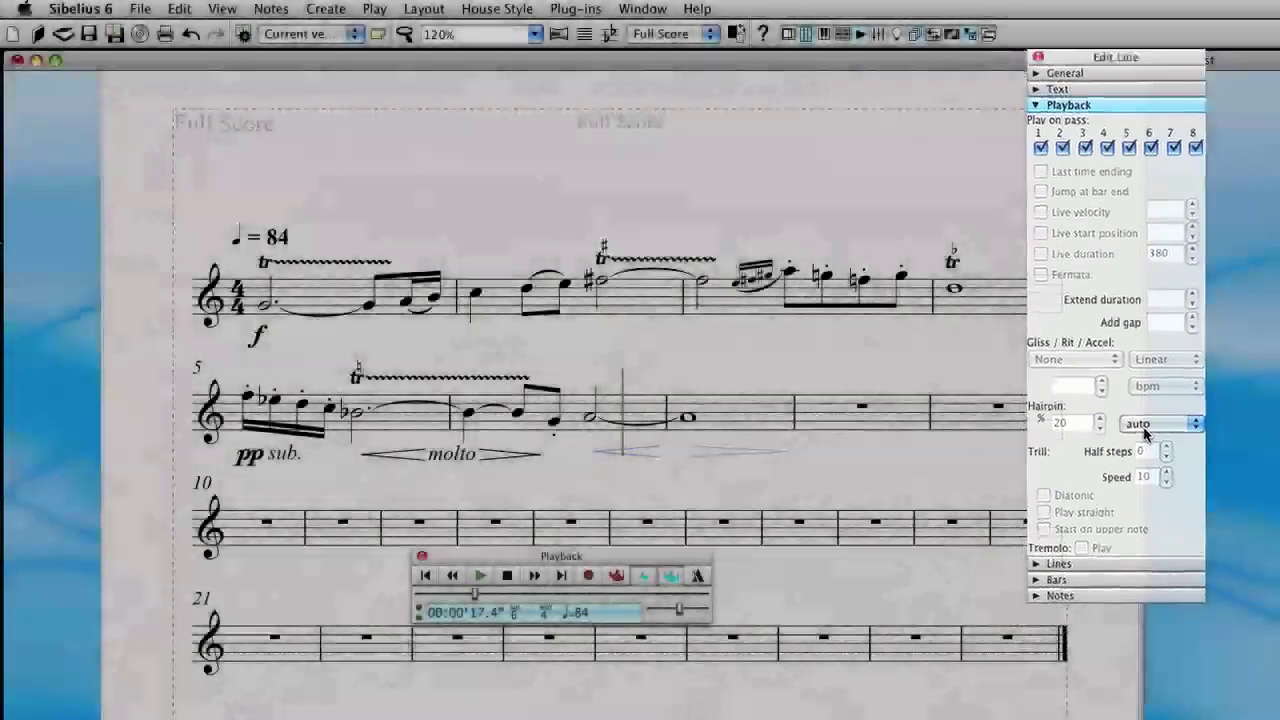
- Set the bar-7 hidden hairpin to a relative Change of 50%
left_click(1155, 478)
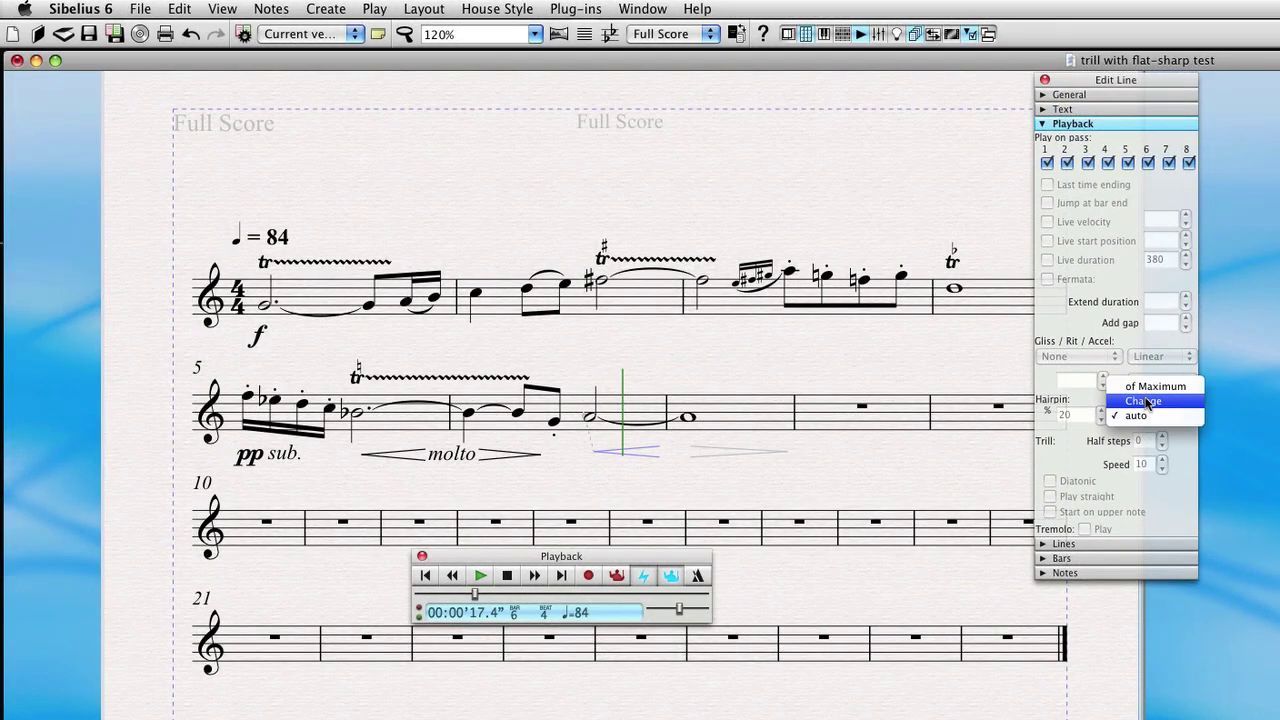
left_click(1146, 403)
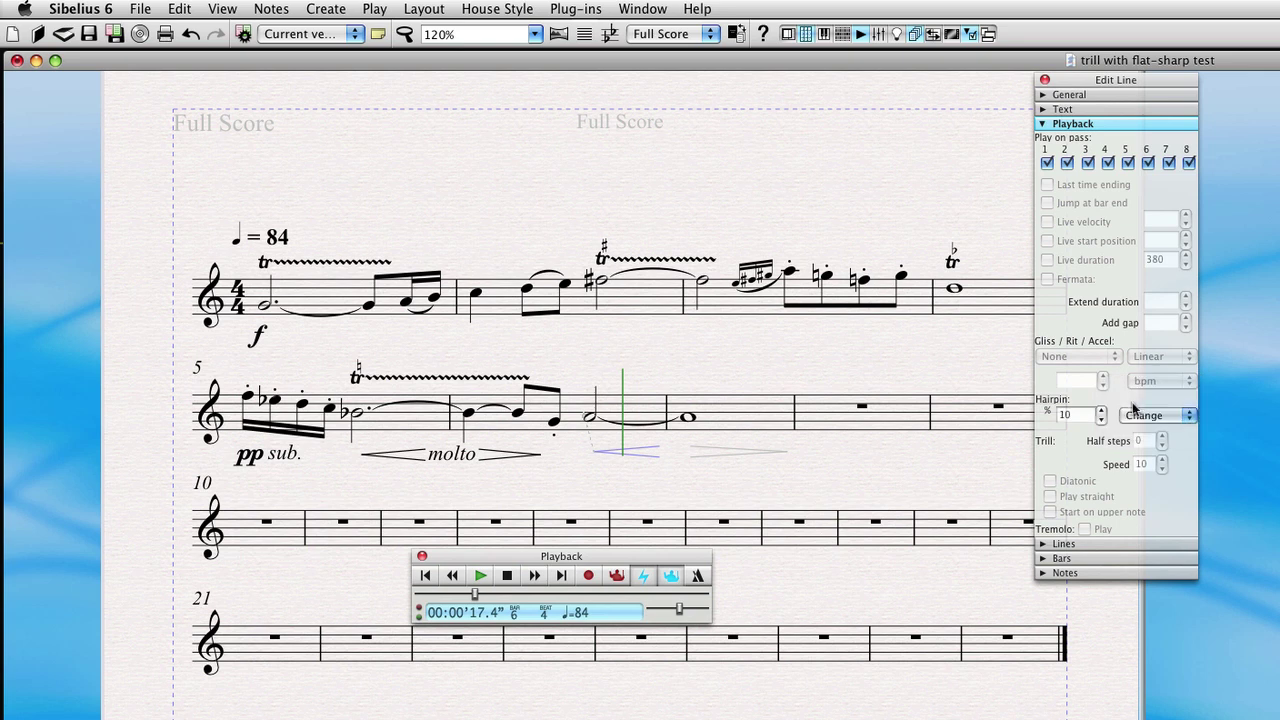
double_click(1081, 415)
type("50")
left_click(780, 466)
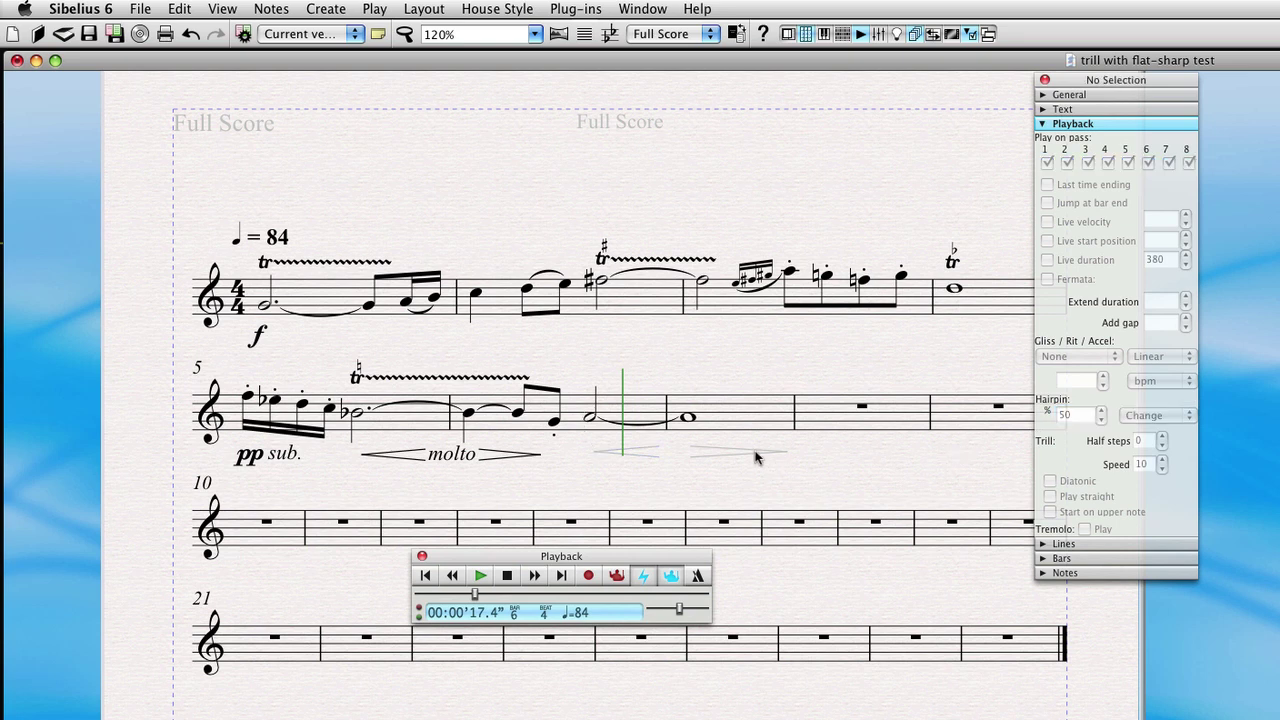
- Set the bar-8 hidden hairpin to a Change of 75%, then play back from bar 5's first note
left_click(757, 451)
left_click(1150, 418)
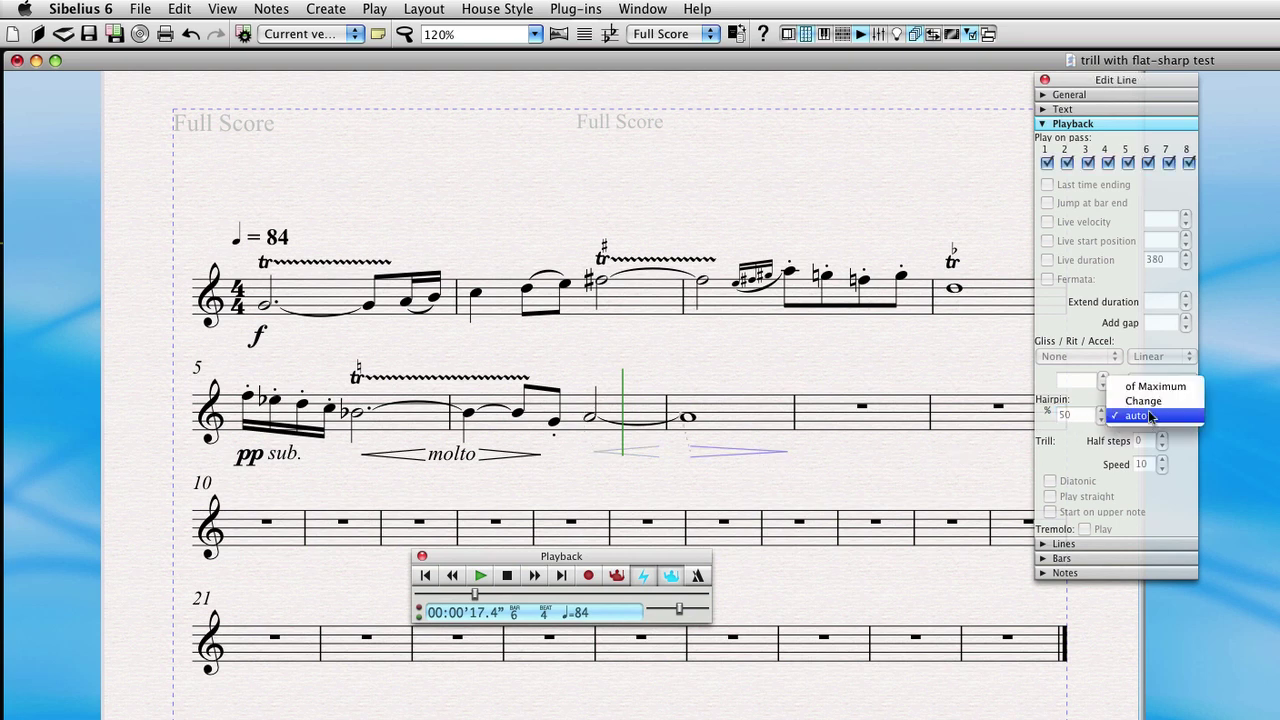
left_click(1153, 410)
left_click(1073, 415)
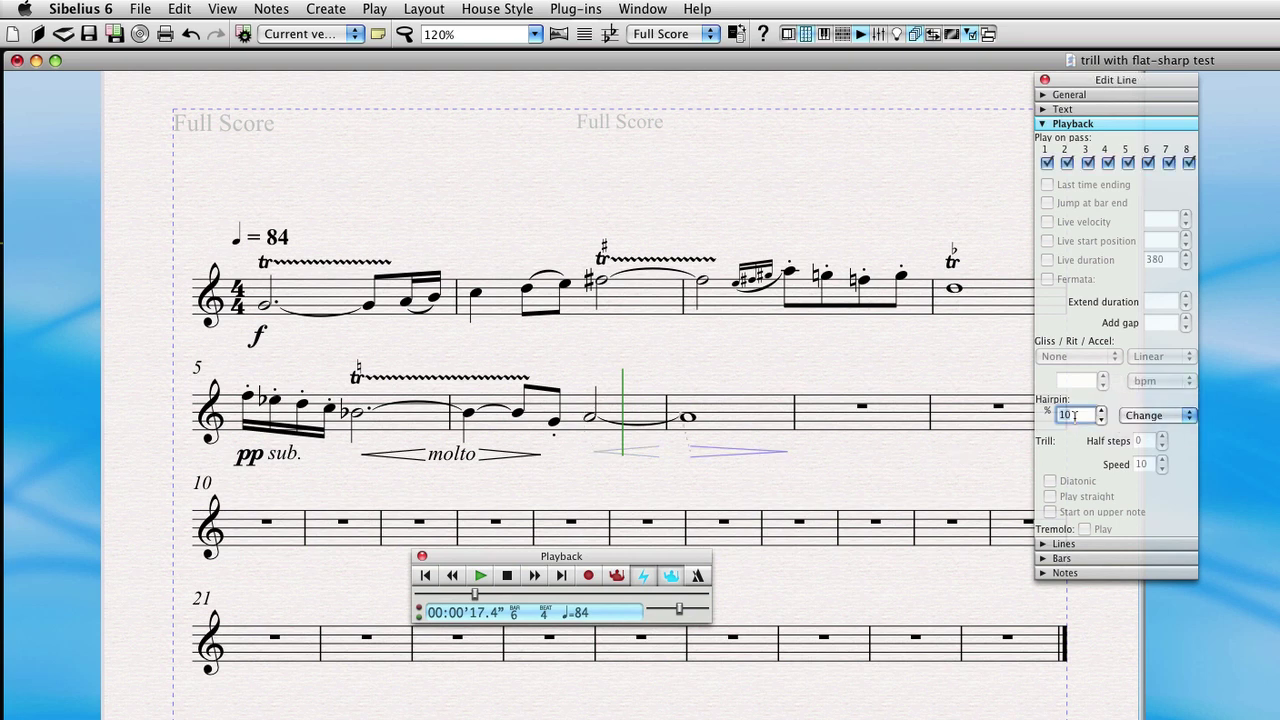
type("75")
key("Escape")
left_click(250, 396)
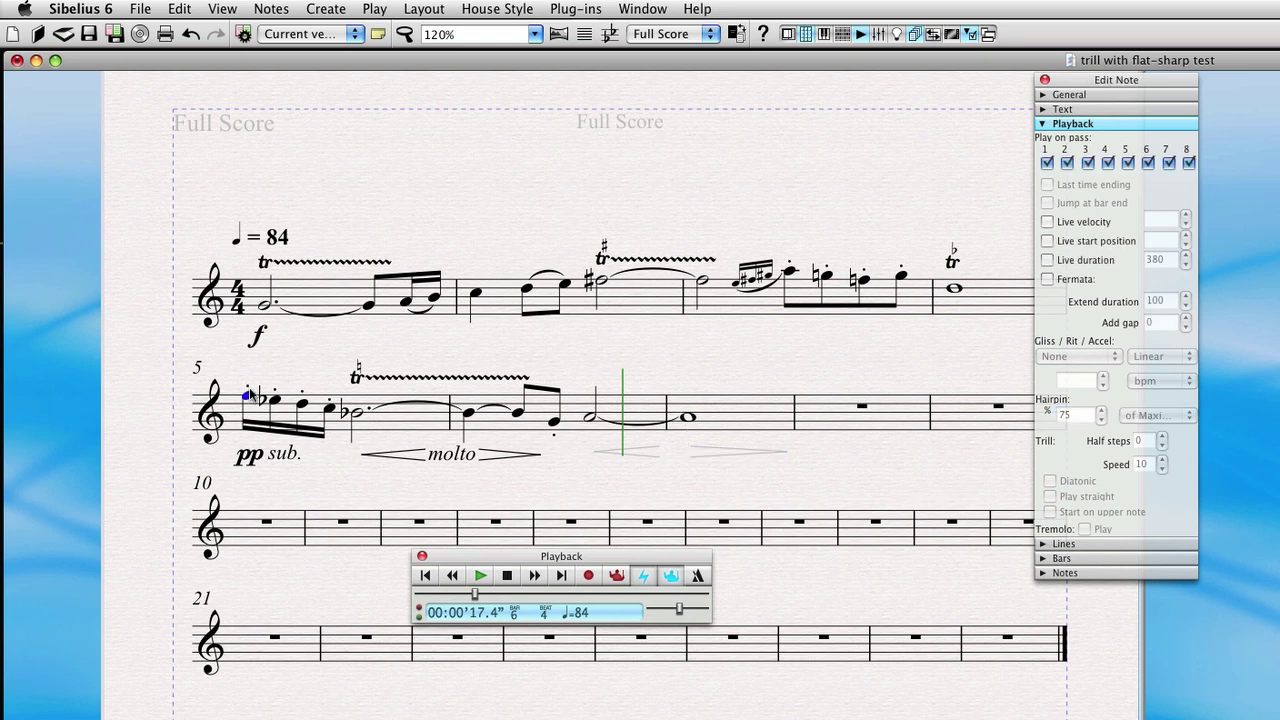
key("p")
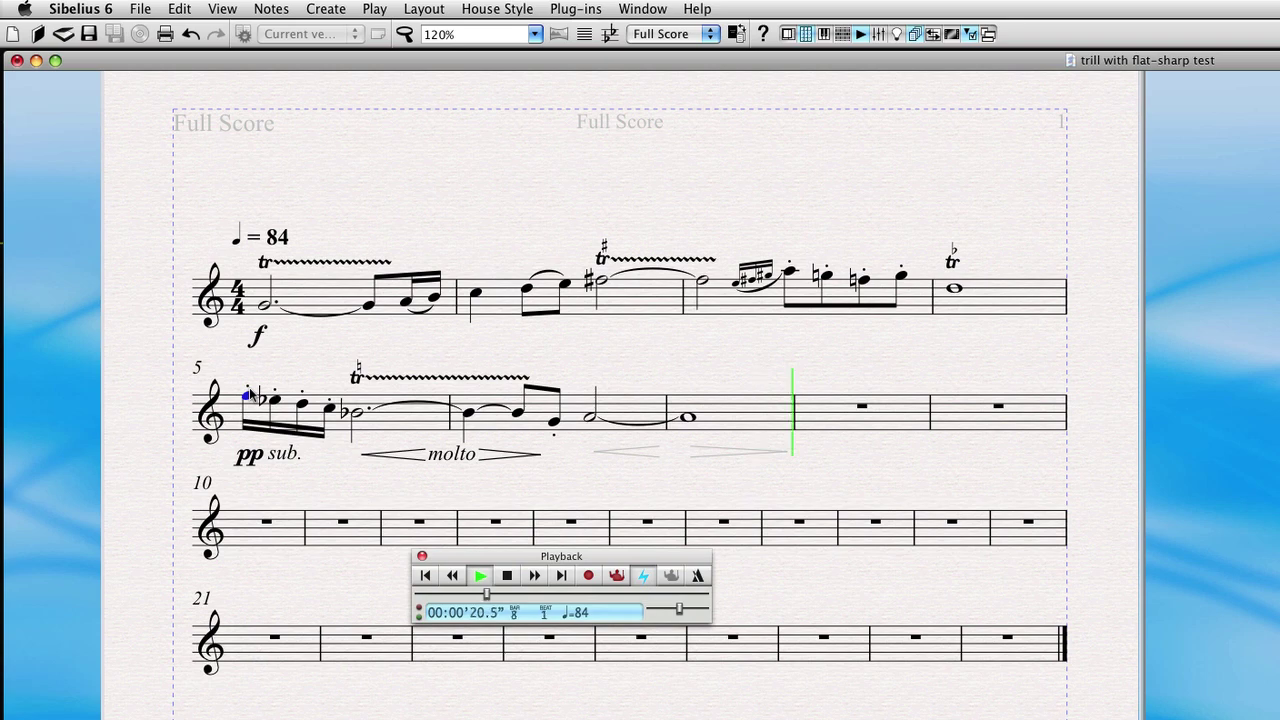
- Stop playback at bar 8, scroll the score right, and deselect the bar-5 note
key("space")
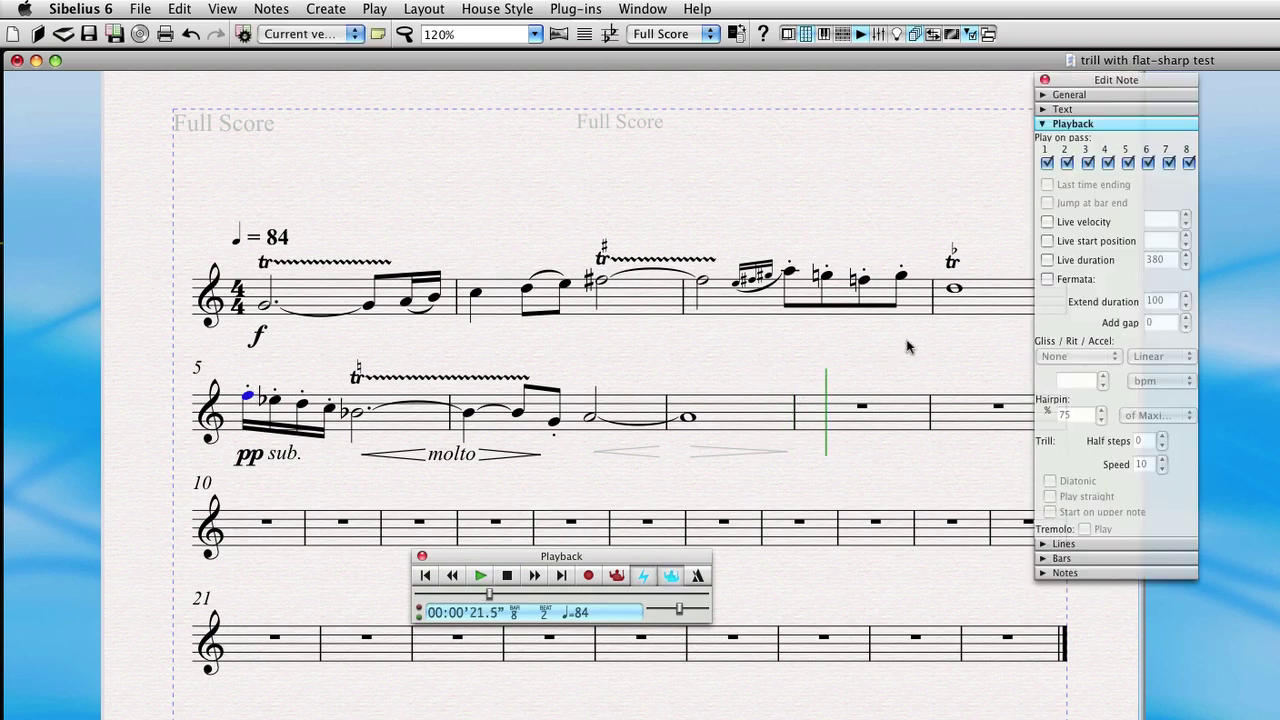
scroll(908, 346, "right", 3)
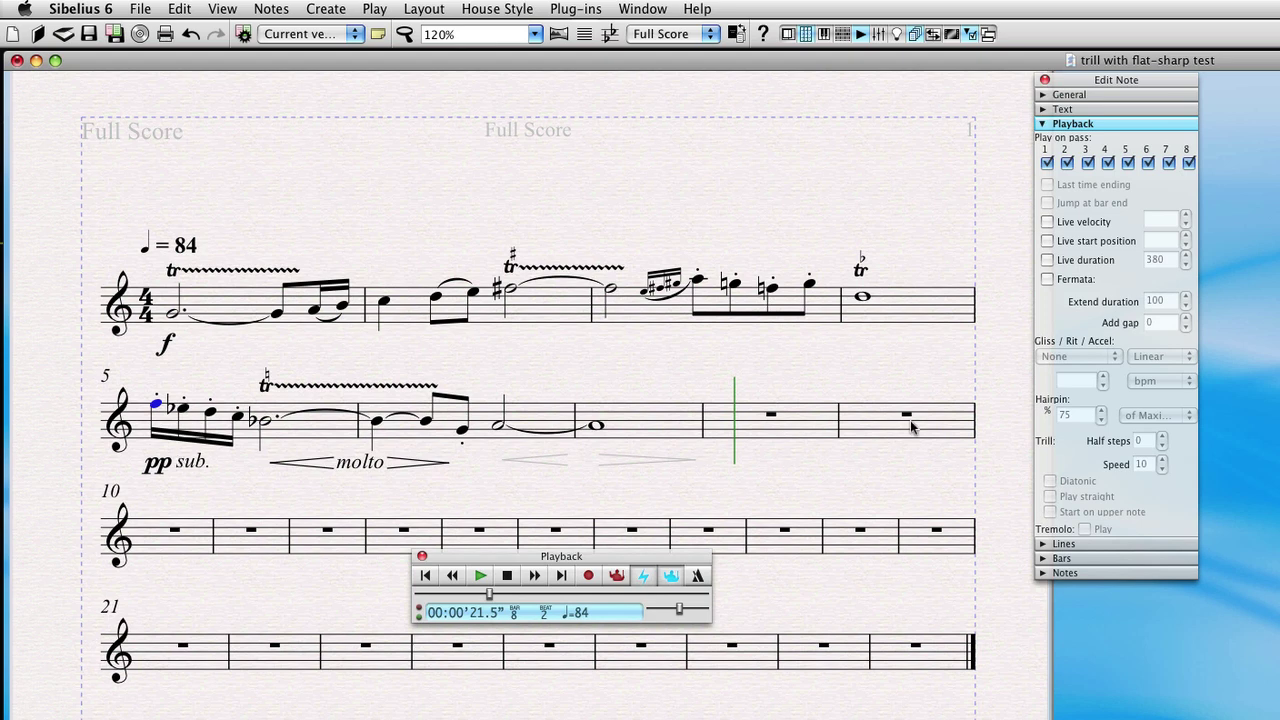
left_click(924, 372)
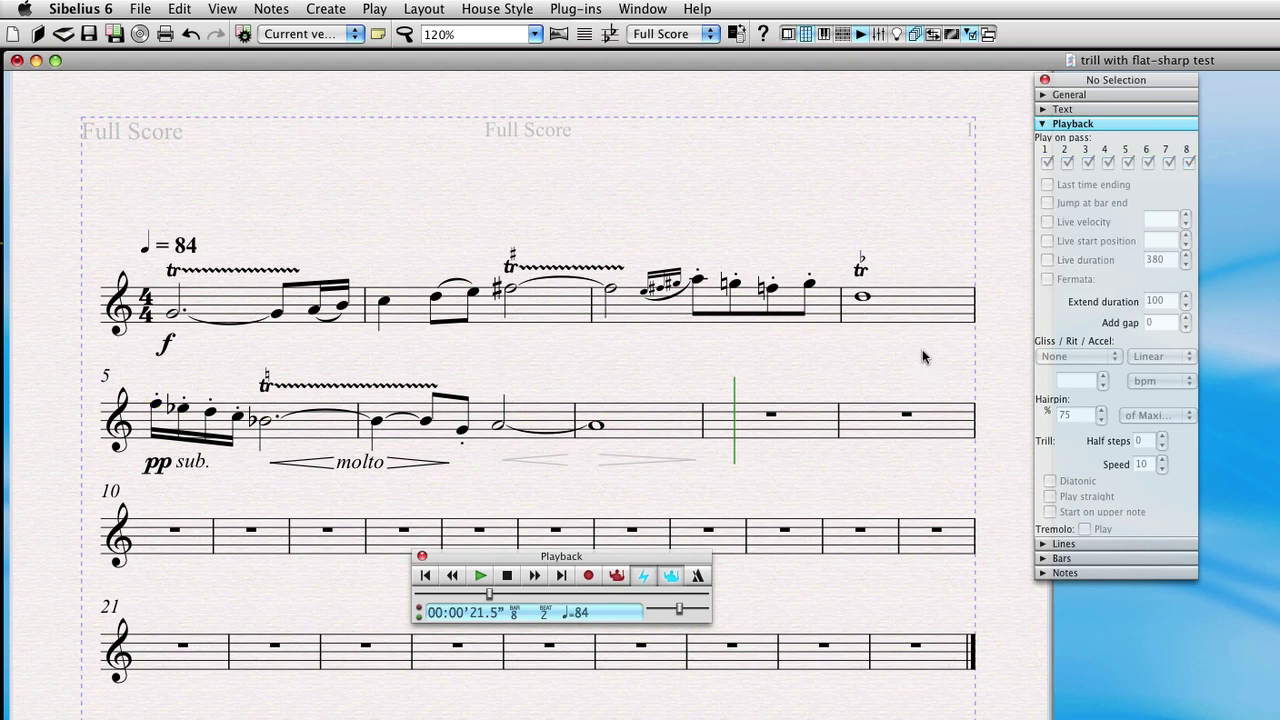
- Add a hairpin under bar 4 and hide it in the score
left_click(876, 319)
key("shift+period")
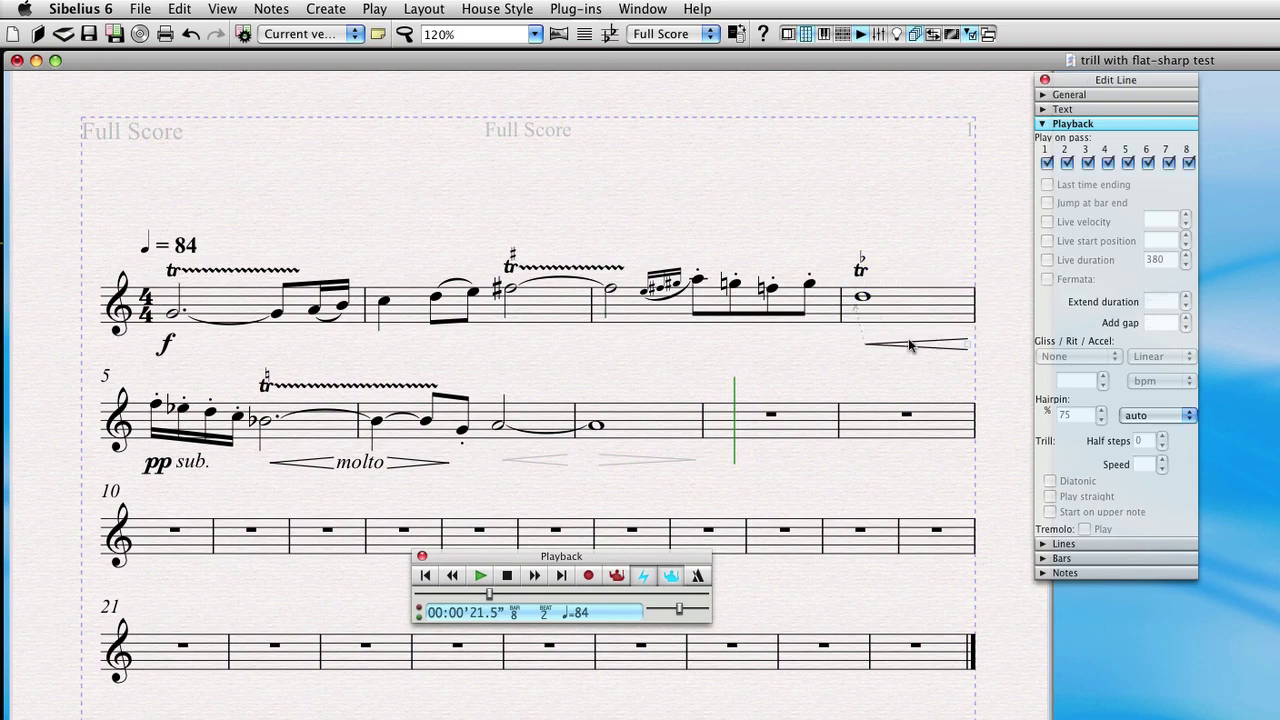
left_click(939, 342)
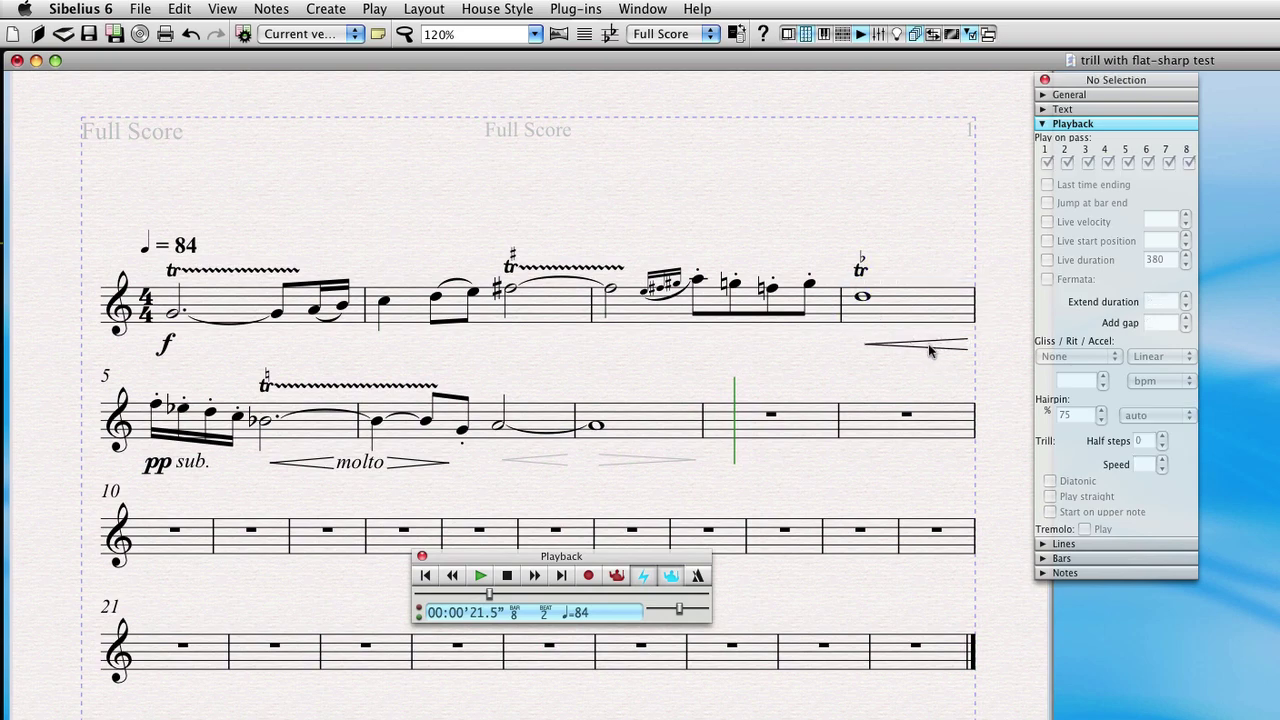
left_click(930, 345)
right_click(928, 345)
mouse_move(1000, 479)
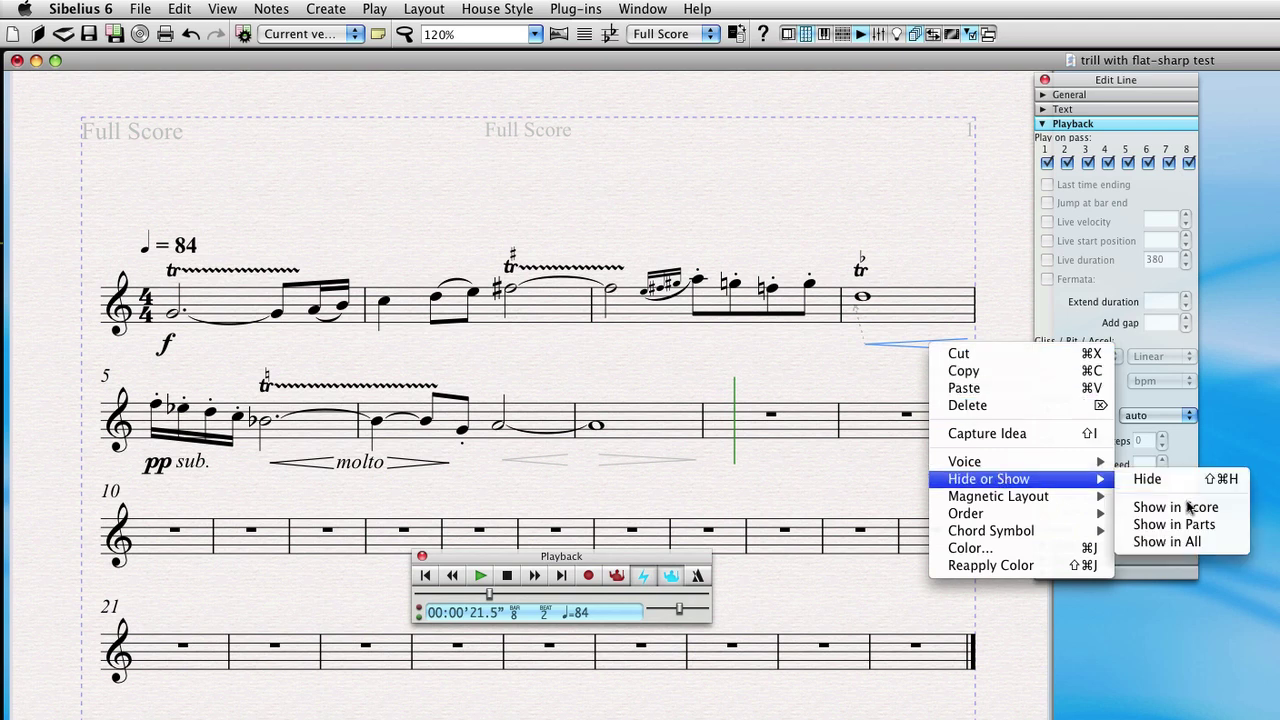
left_click(1190, 480)
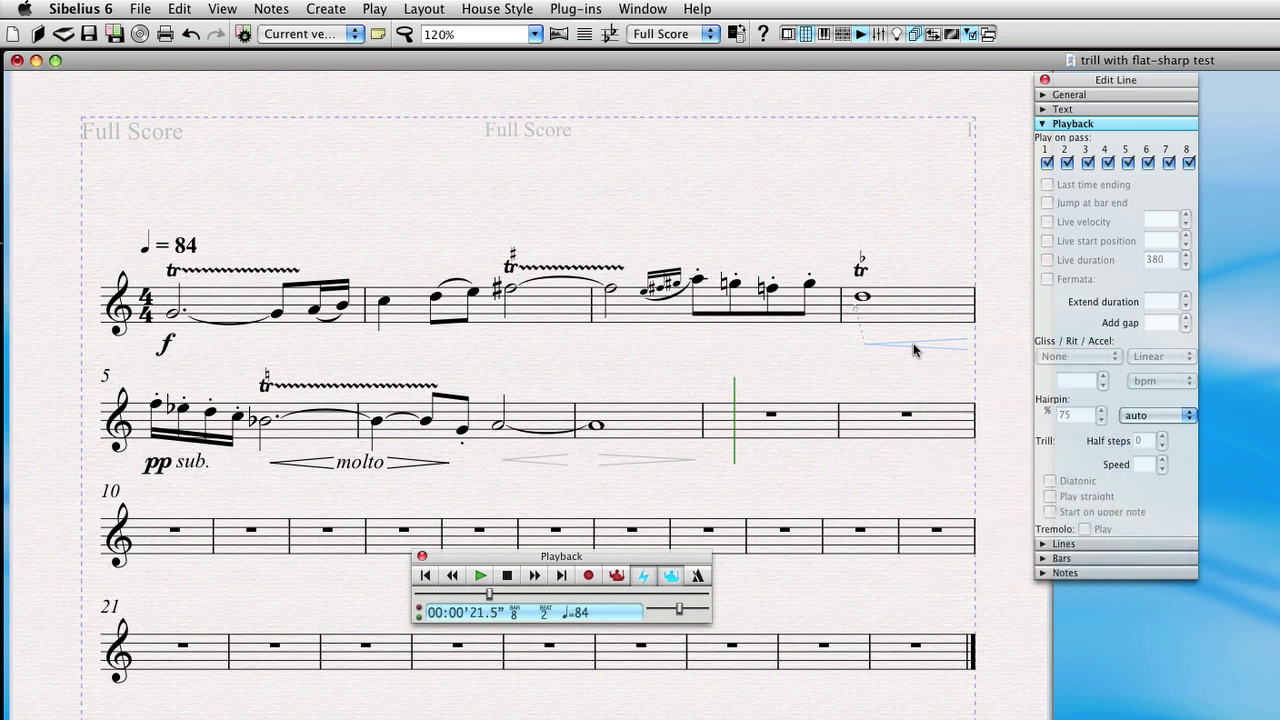
- Make the hidden hairpin a relative 30% volume change, then play from bar 4's whole note
left_click(1155, 415)
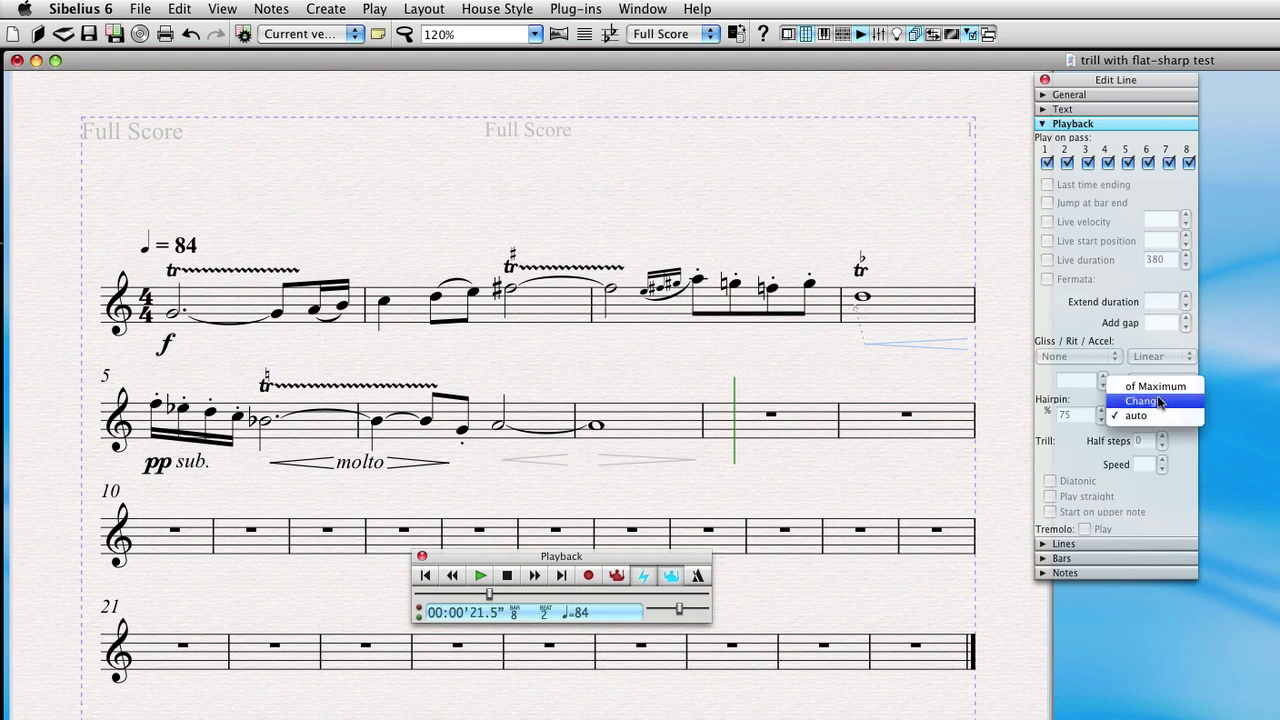
left_click(1150, 400)
double_click(1079, 416)
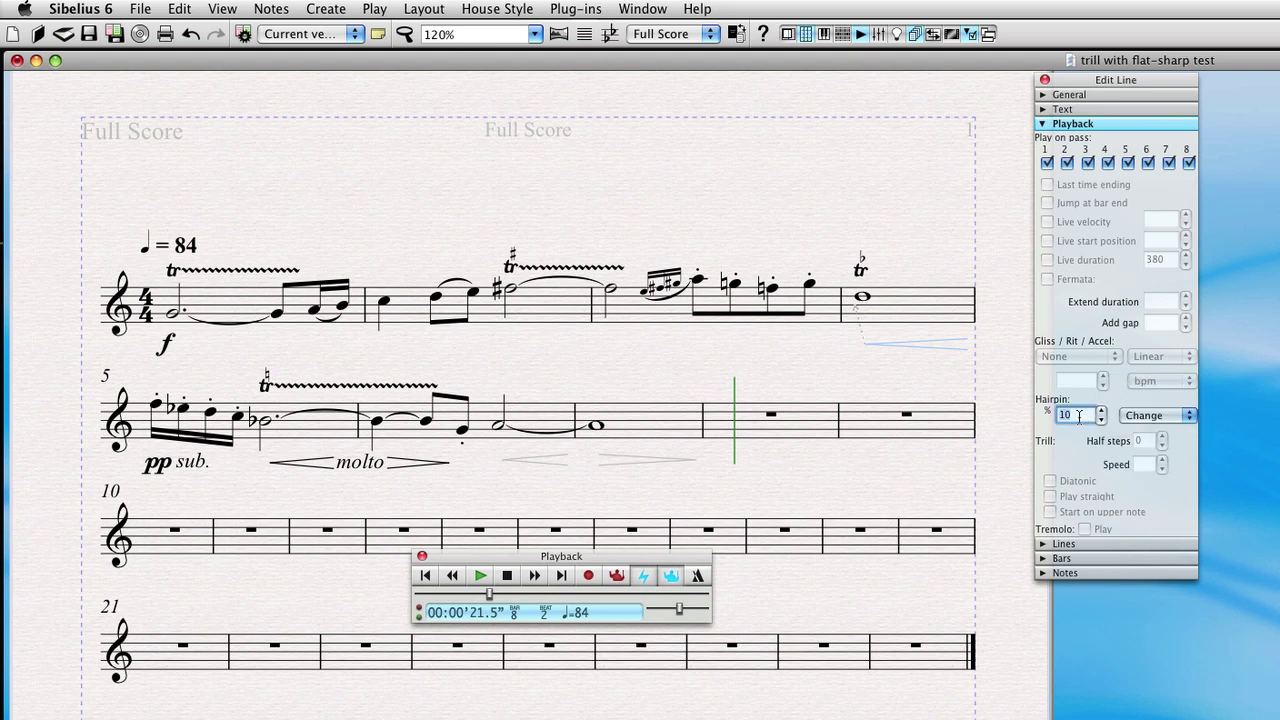
type("30")
left_click(943, 391)
left_click(864, 298)
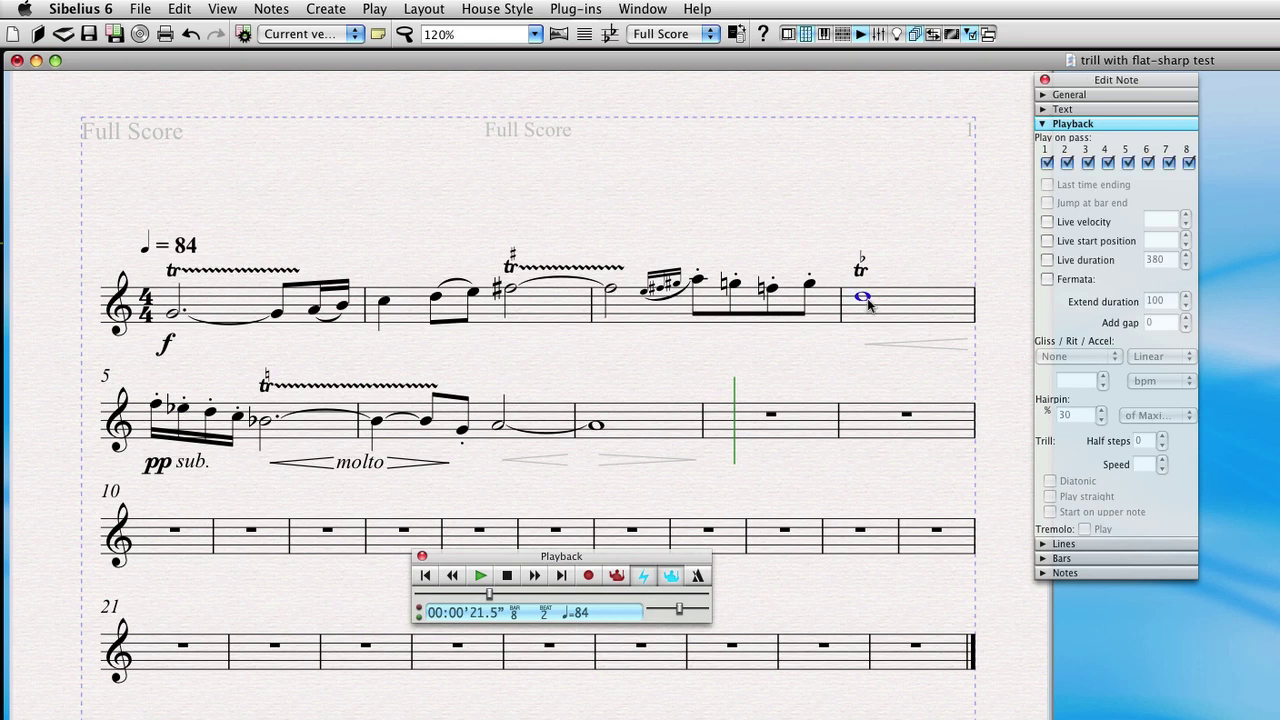
key("p")
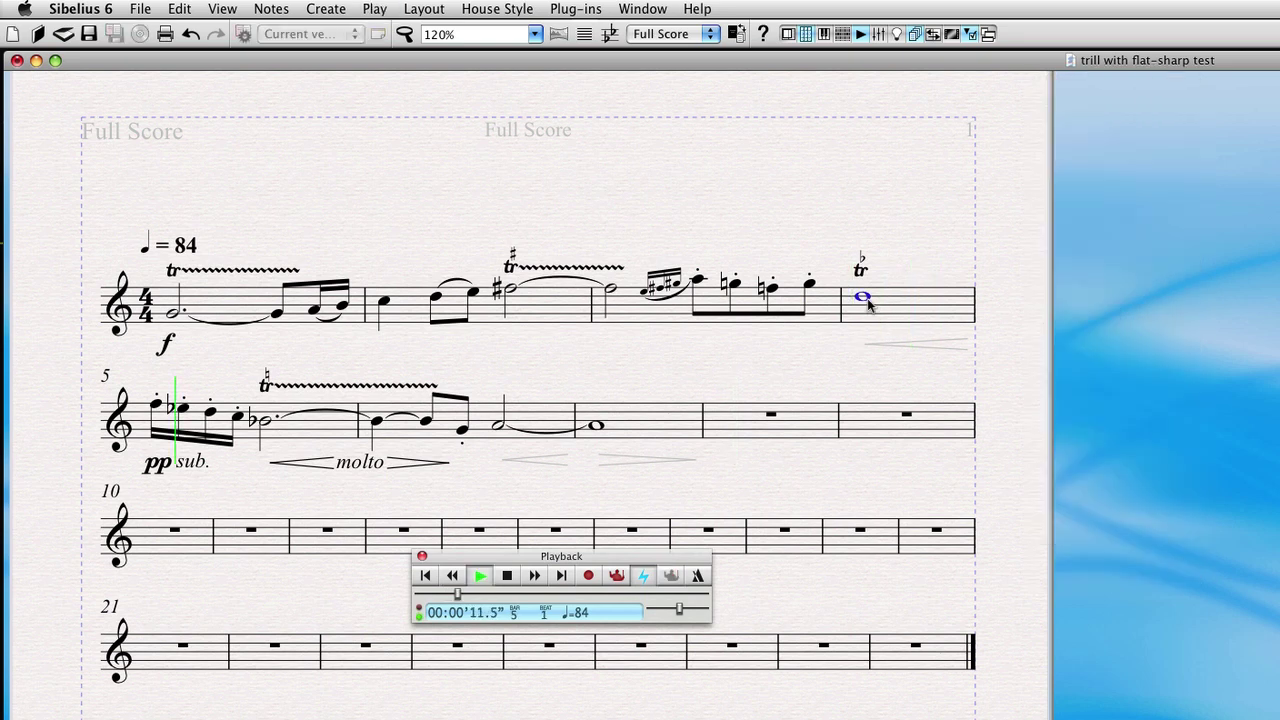
- Stop replay and reselect the trilled whole note in bar 4 to show its playback properties
key("space")
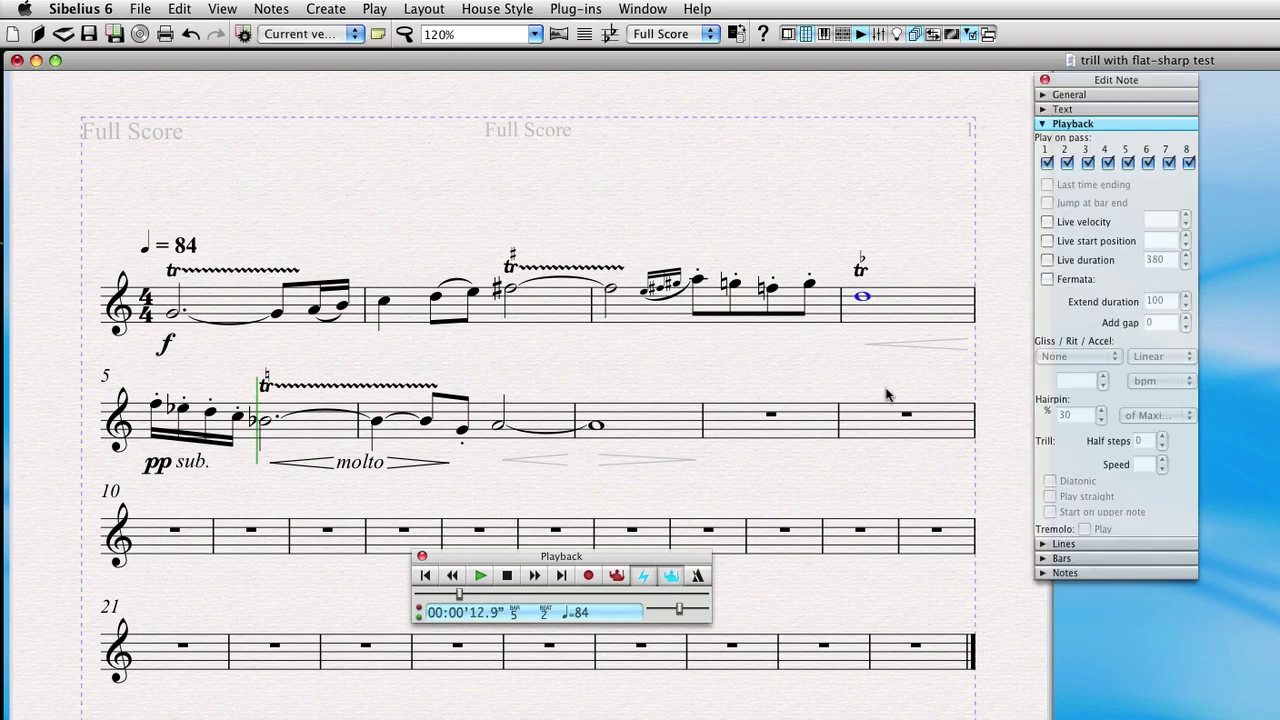
key("Escape")
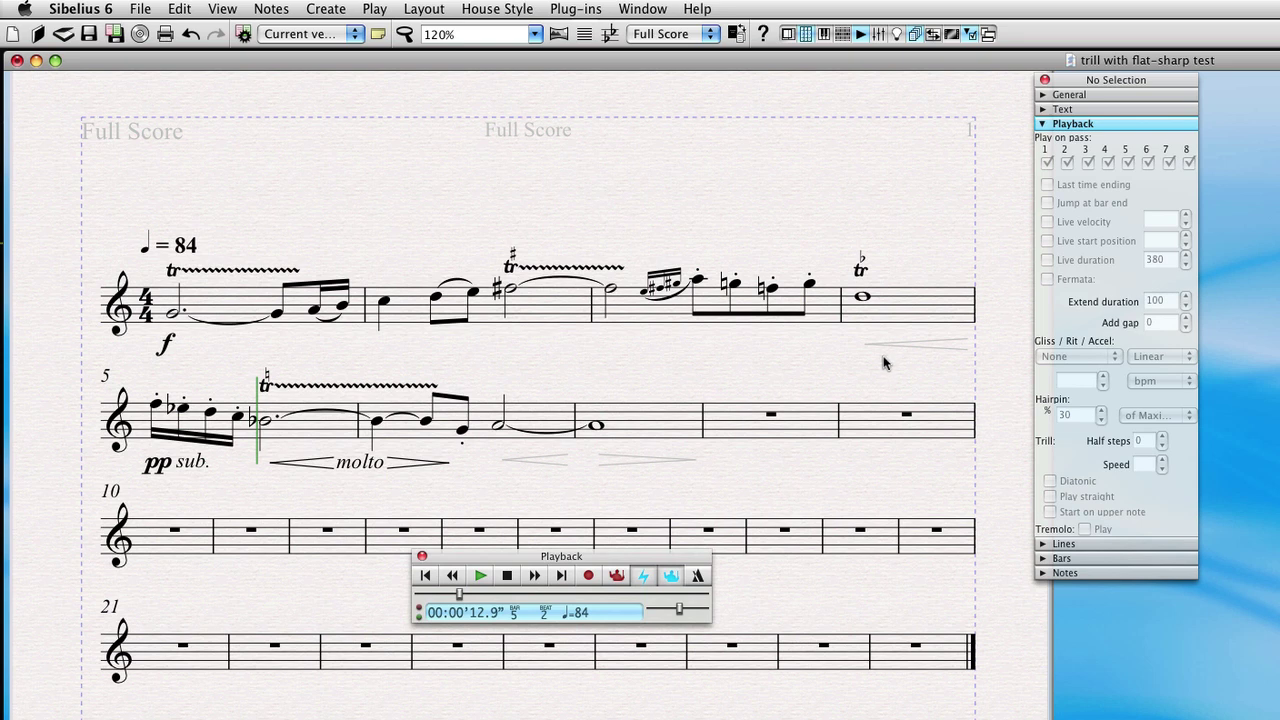
left_click(864, 298)
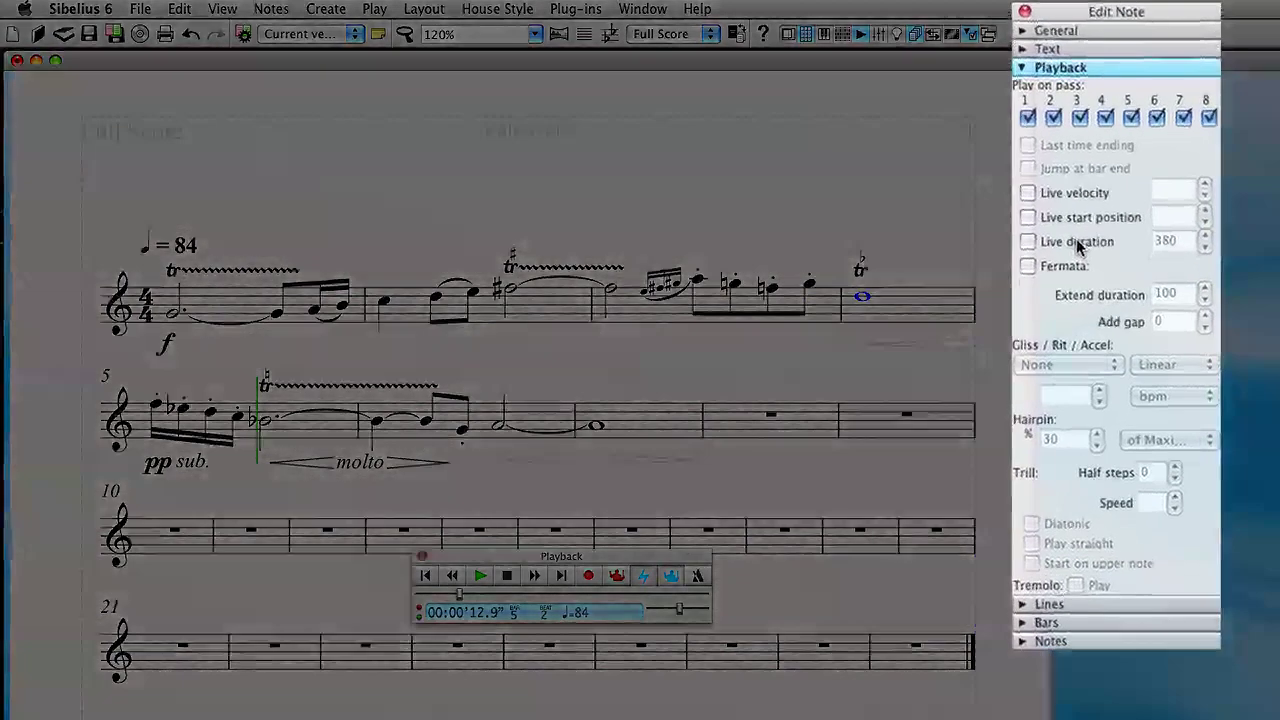
- Enable Live duration for the bar-4 whole note and change it from 1024 to 900
left_click(1083, 256)
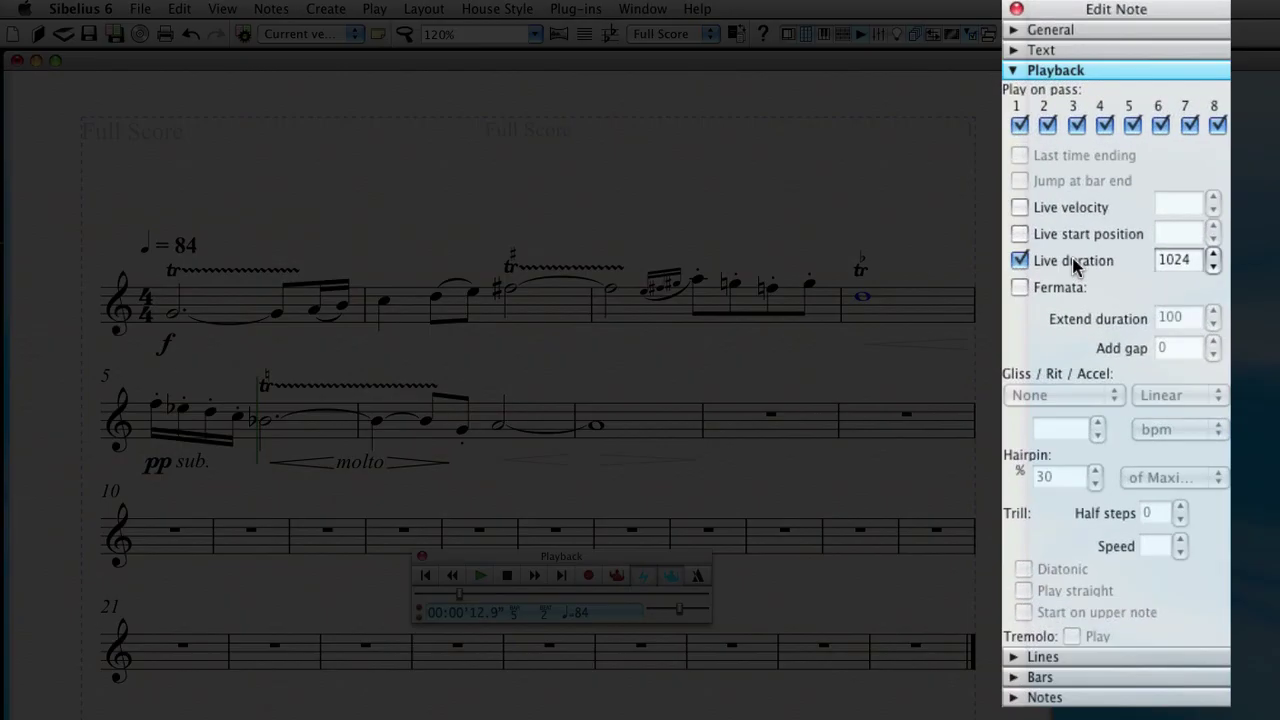
double_click(1179, 263)
type("900")
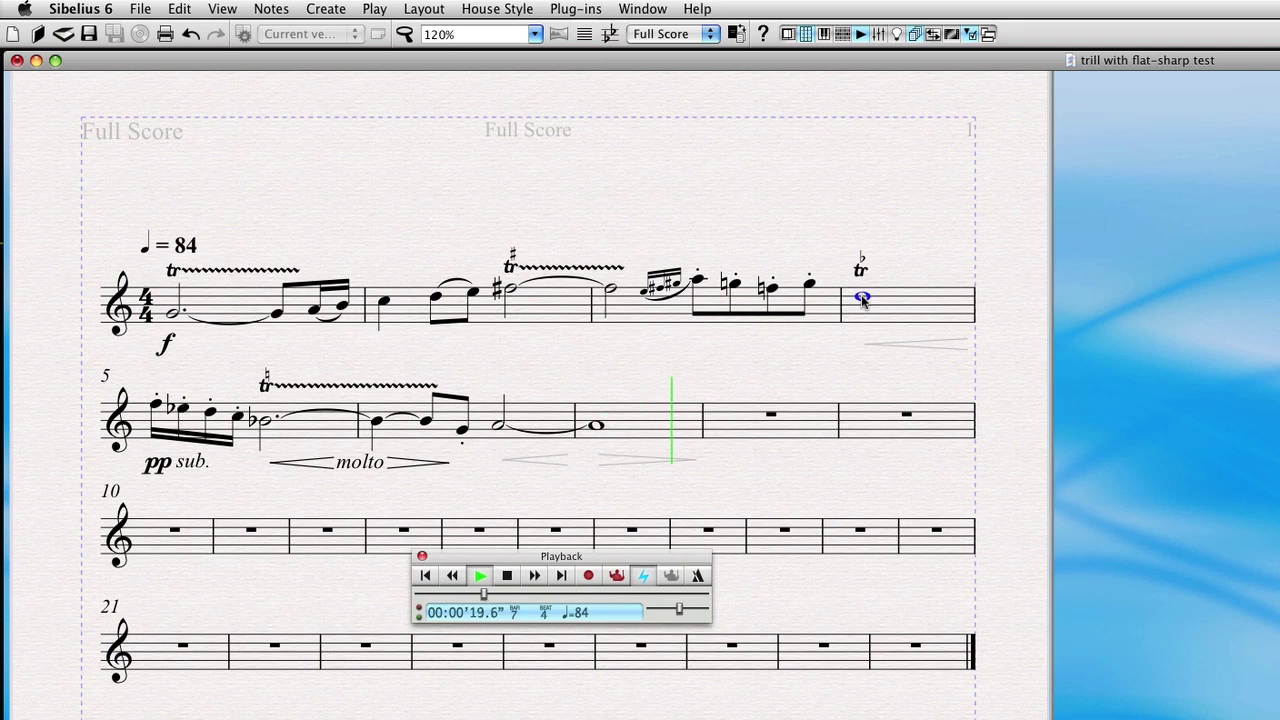
- Stop replay of the shortened trilled note around bar 8
key("space")
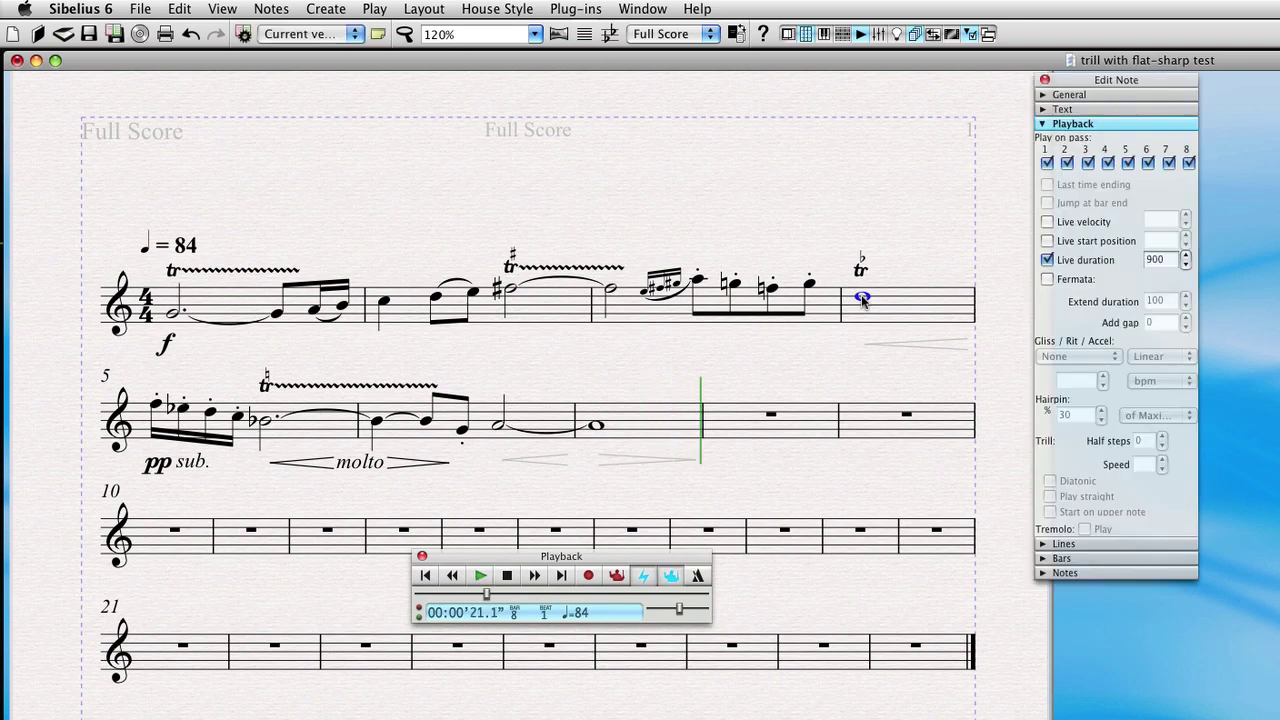